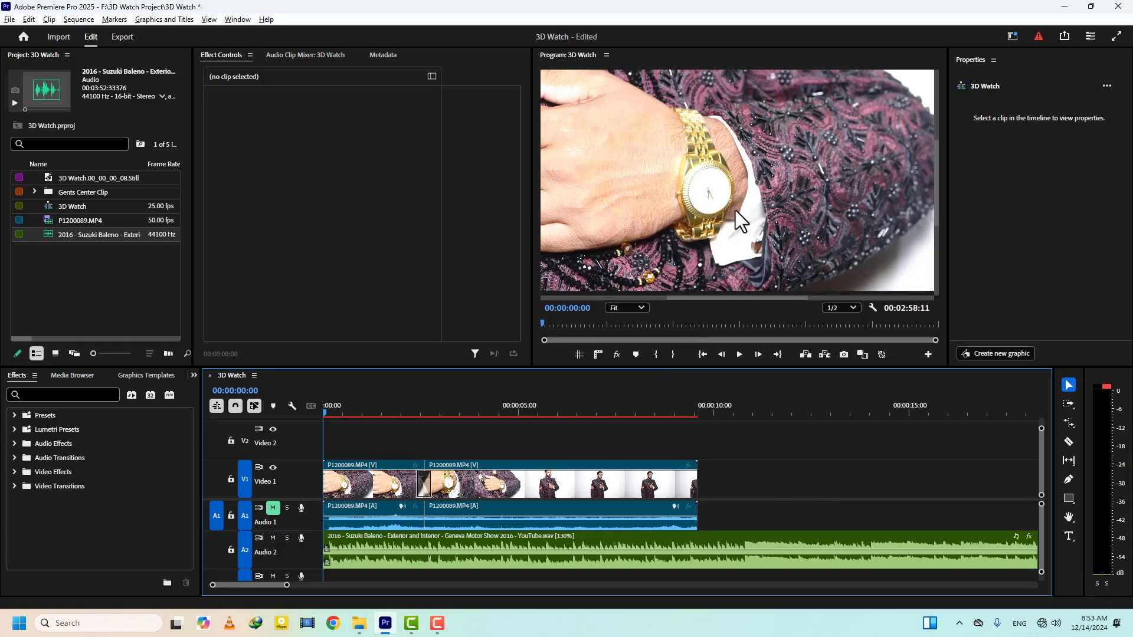
# - Open the Gents Center Clip bin, dock it beside the effect controls and show its clips as thumbnails
pyautogui.doubleClick(50, 192)
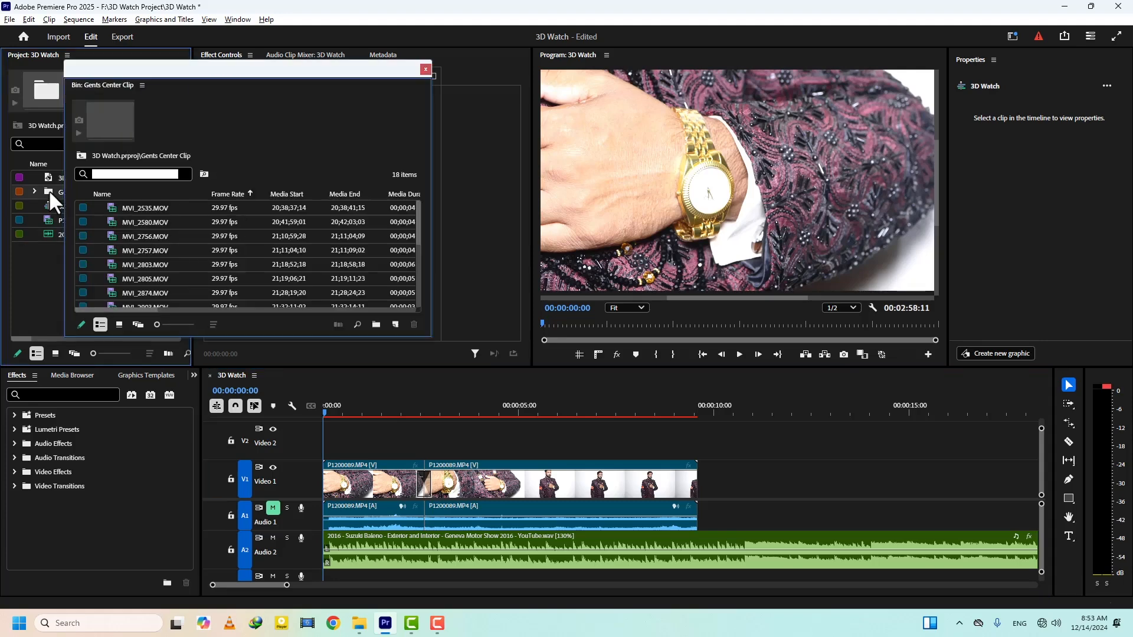
pyautogui.moveTo(90, 83); pyautogui.dragTo(259, 202)
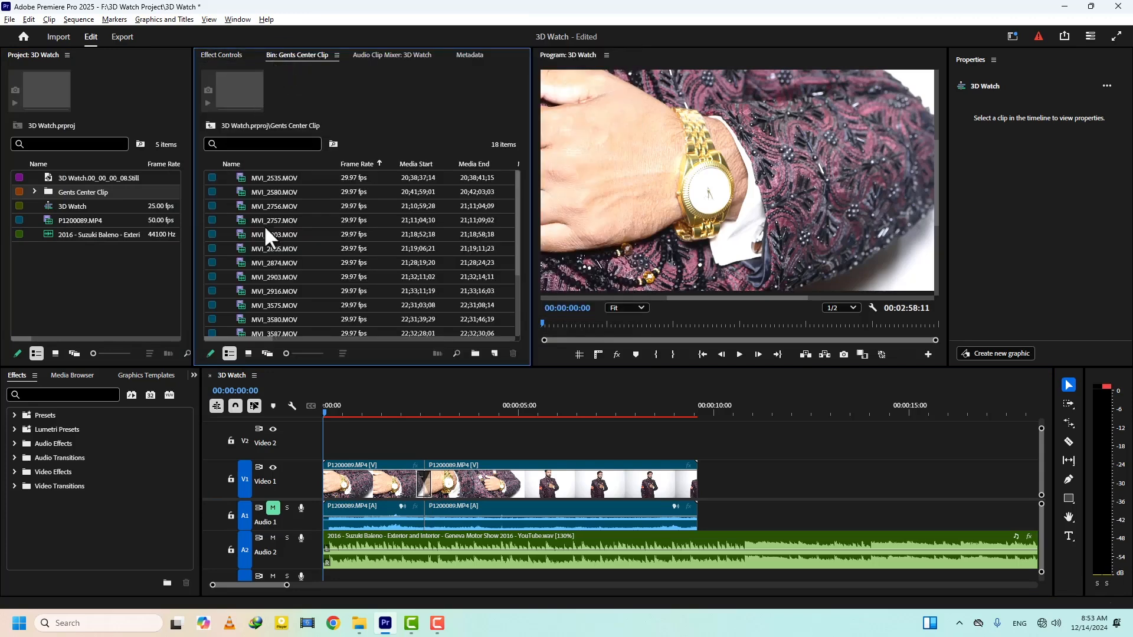
pyautogui.click(247, 353)
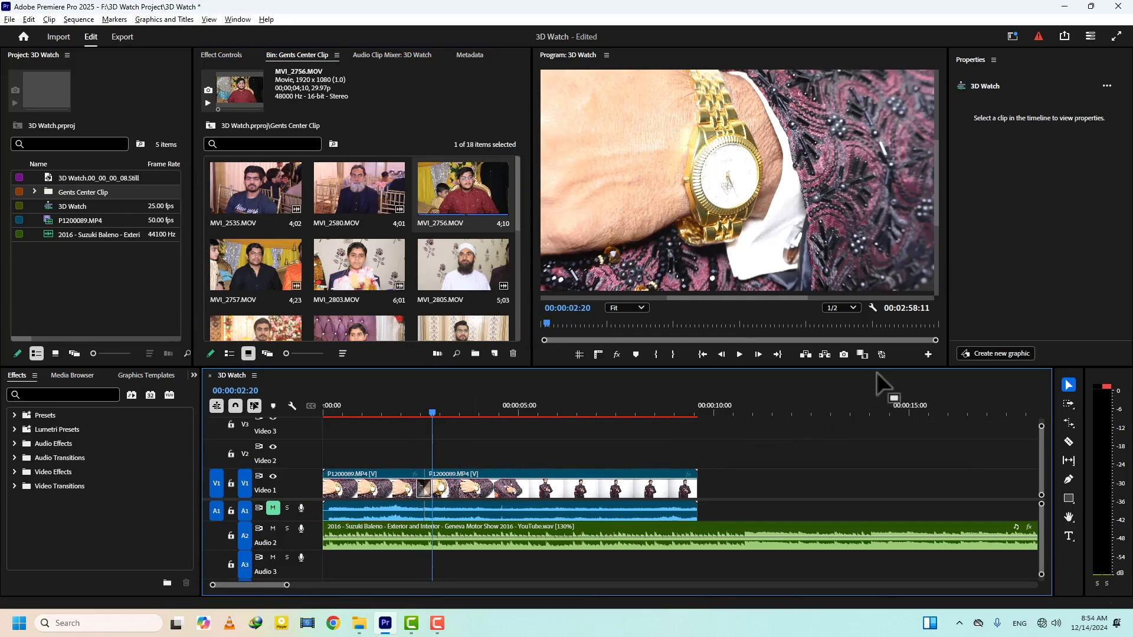
# - Export the frame at 00:00:02:20 as a JPEG to the 3D Watch Setting\pic folder and import it into the project
pyautogui.click(843, 354)
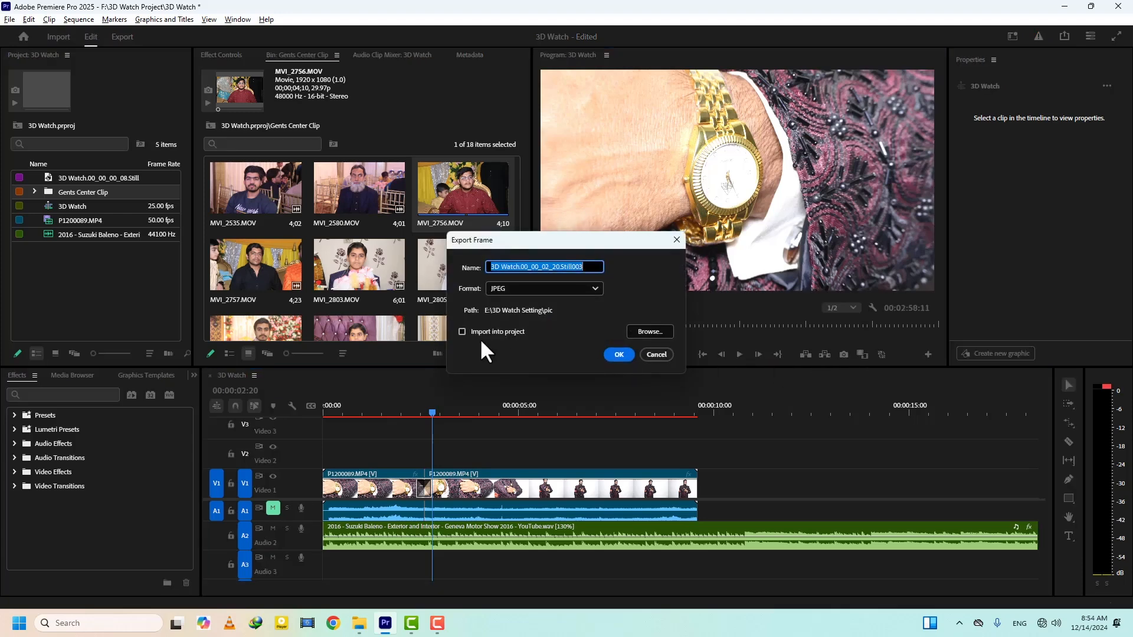
pyautogui.click(462, 332)
pyautogui.click(652, 332)
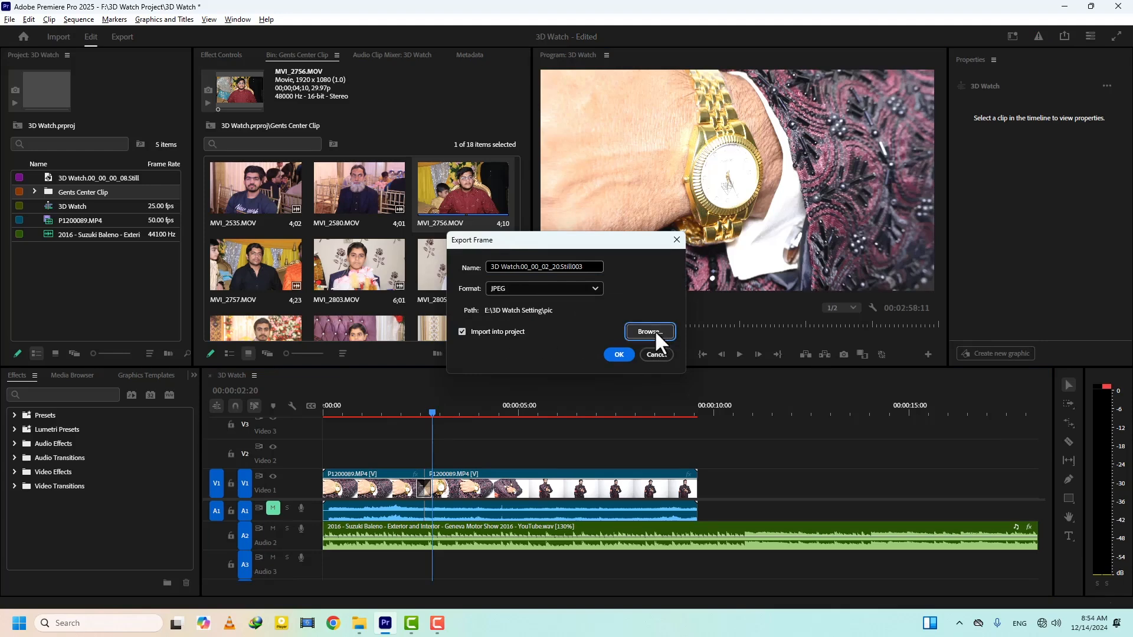
pyautogui.click(654, 330)
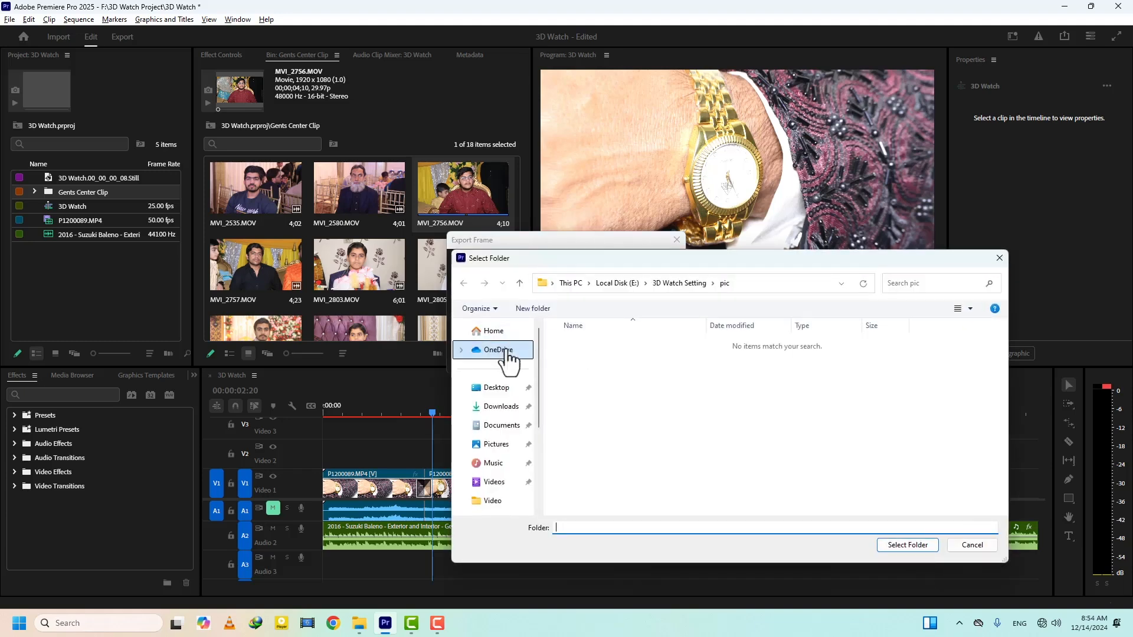
pyautogui.click(518, 288)
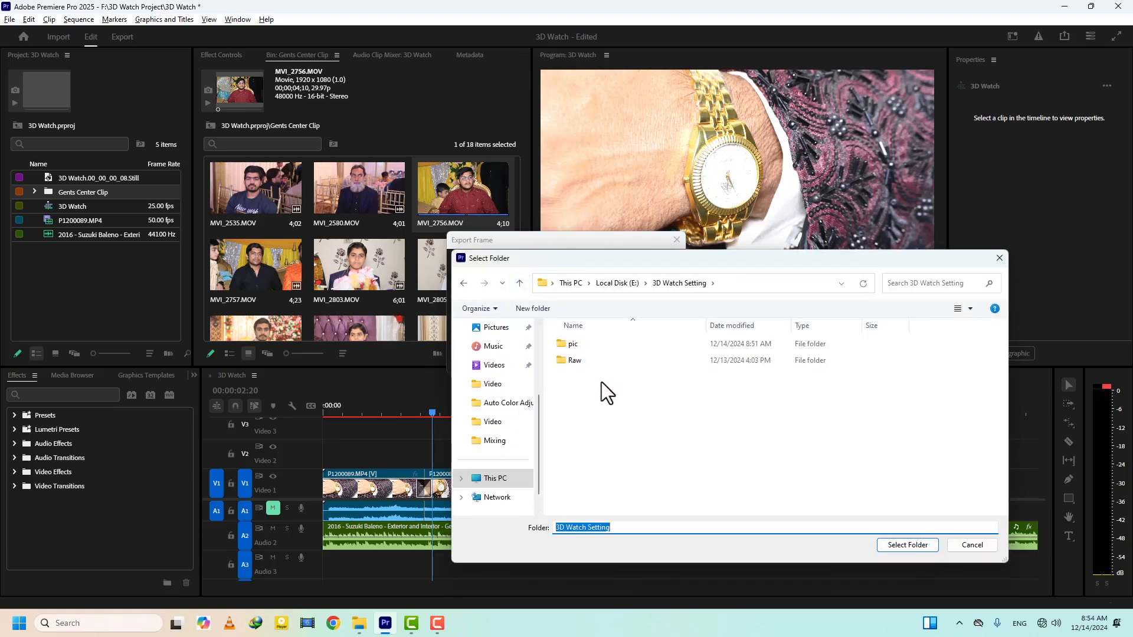
pyautogui.click(565, 345)
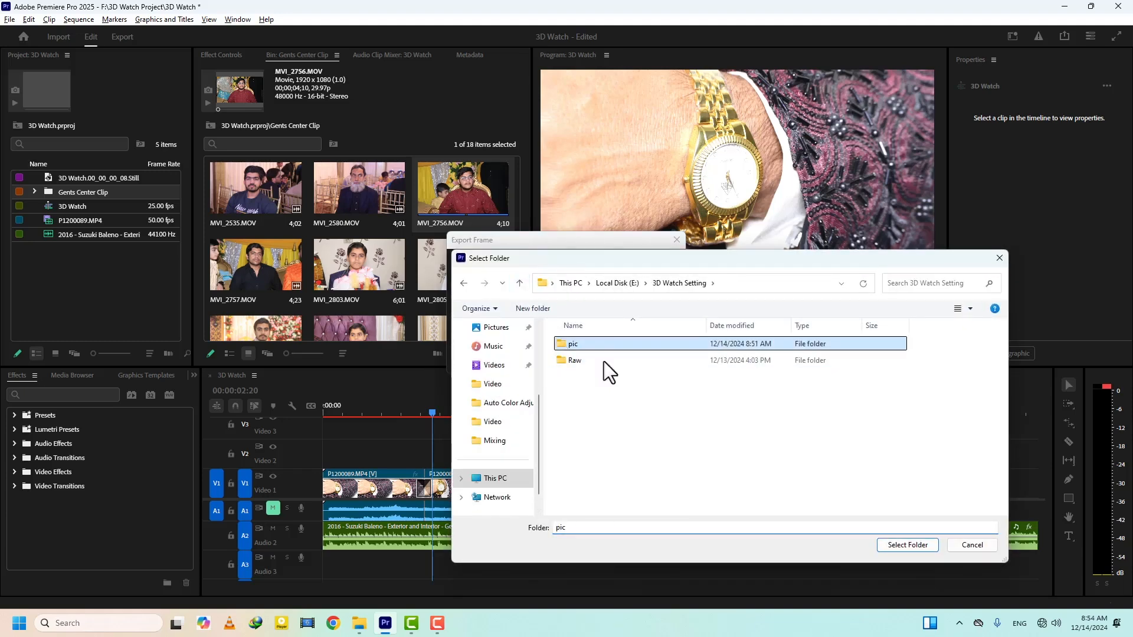
pyautogui.click(917, 546)
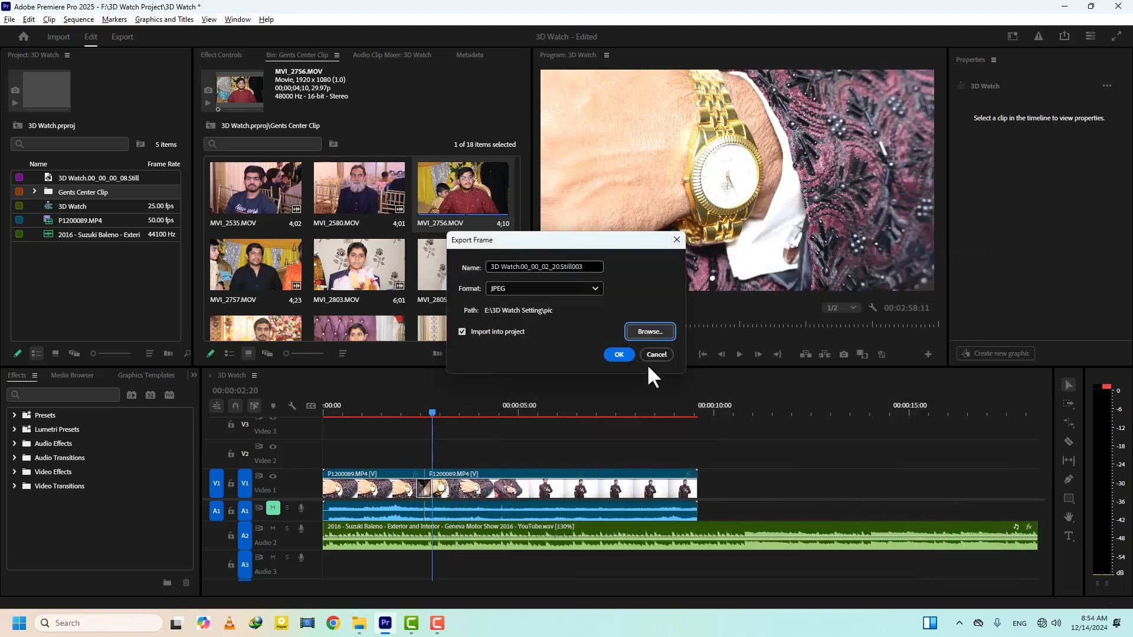
pyautogui.click(619, 354)
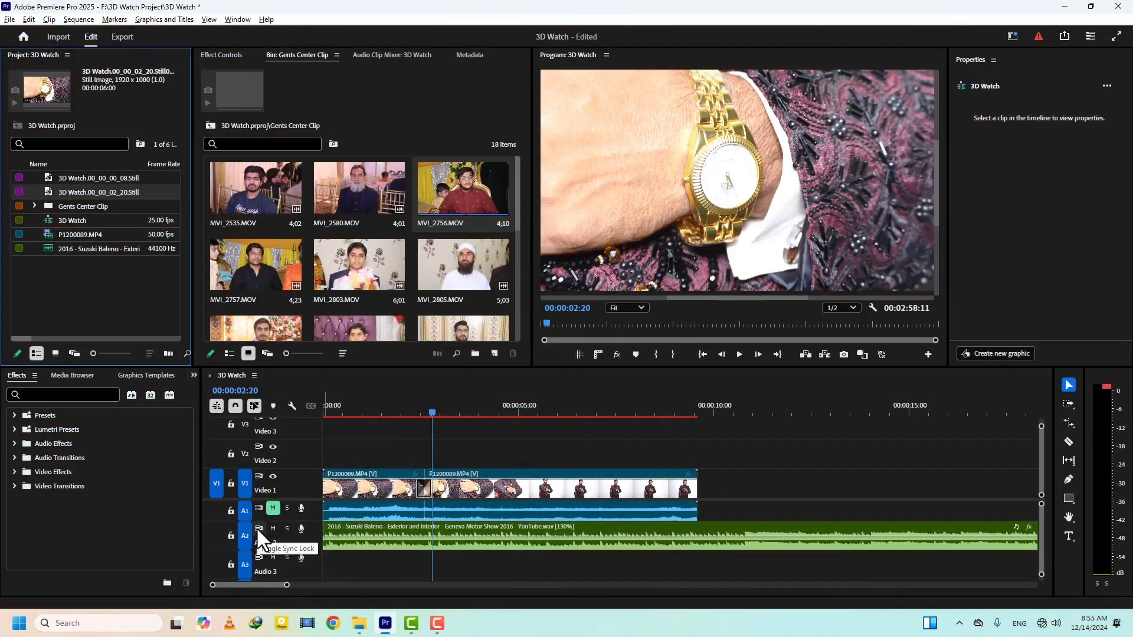
# - Turn off sync lock on Audio 2 and split the second P1200089.MP4 clip at 00:00:02:20
pyautogui.click(258, 529)
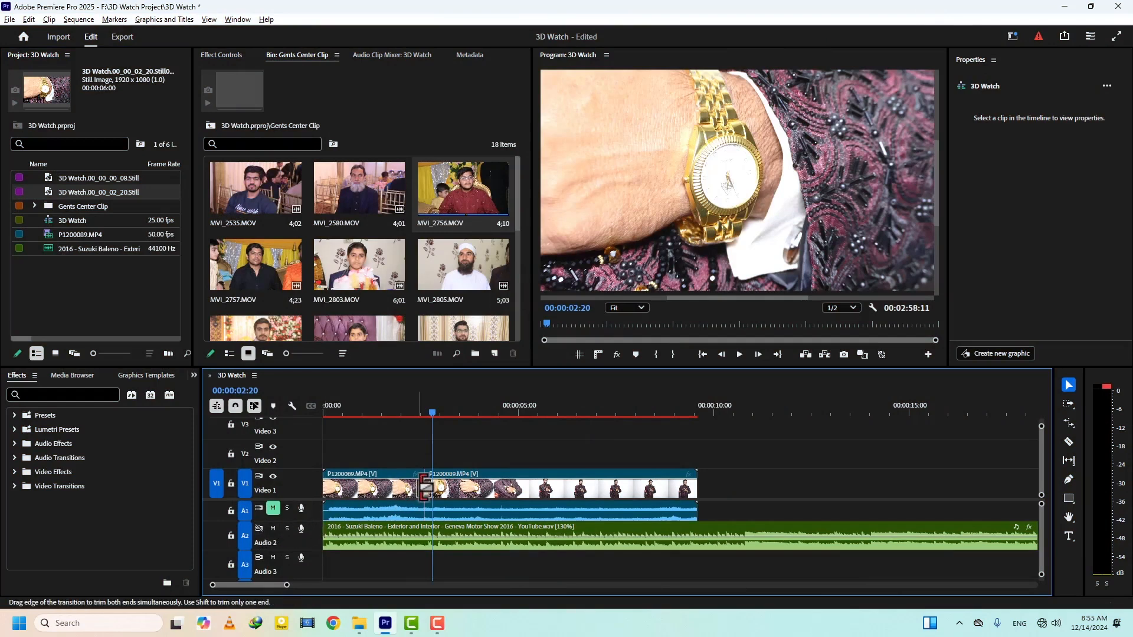
pyautogui.press('c')
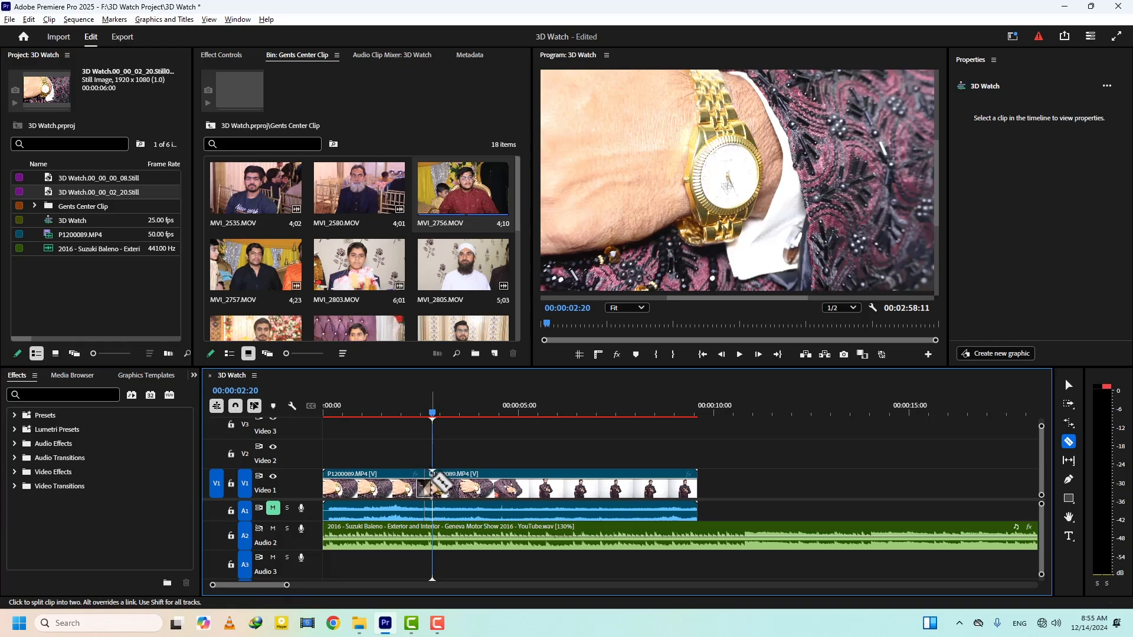
pyautogui.click(444, 485)
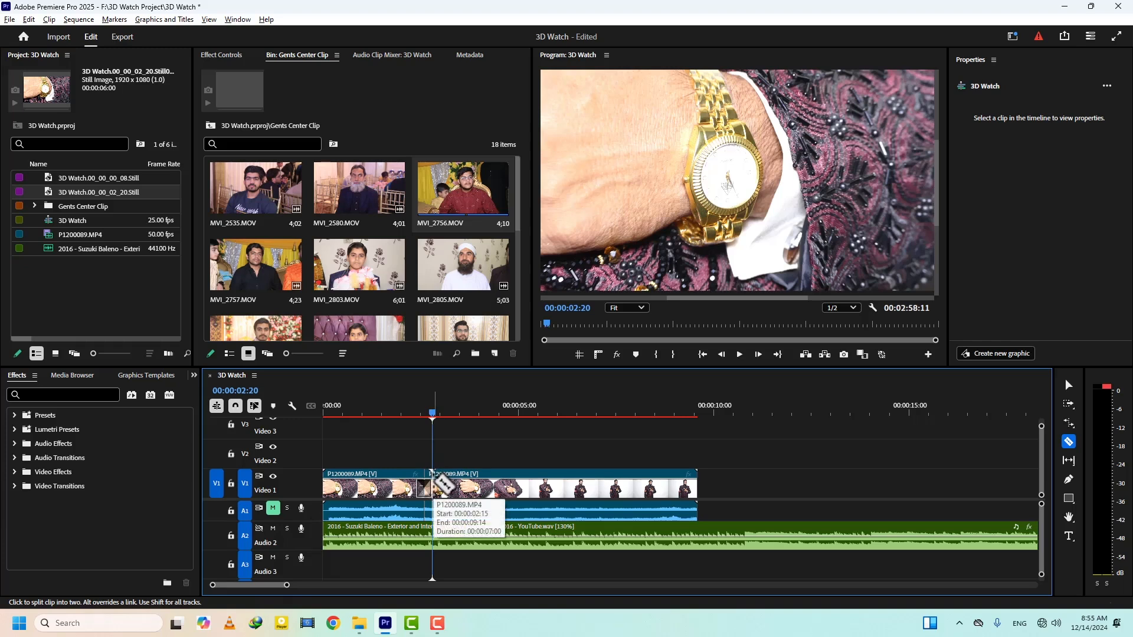
pyautogui.press('v')
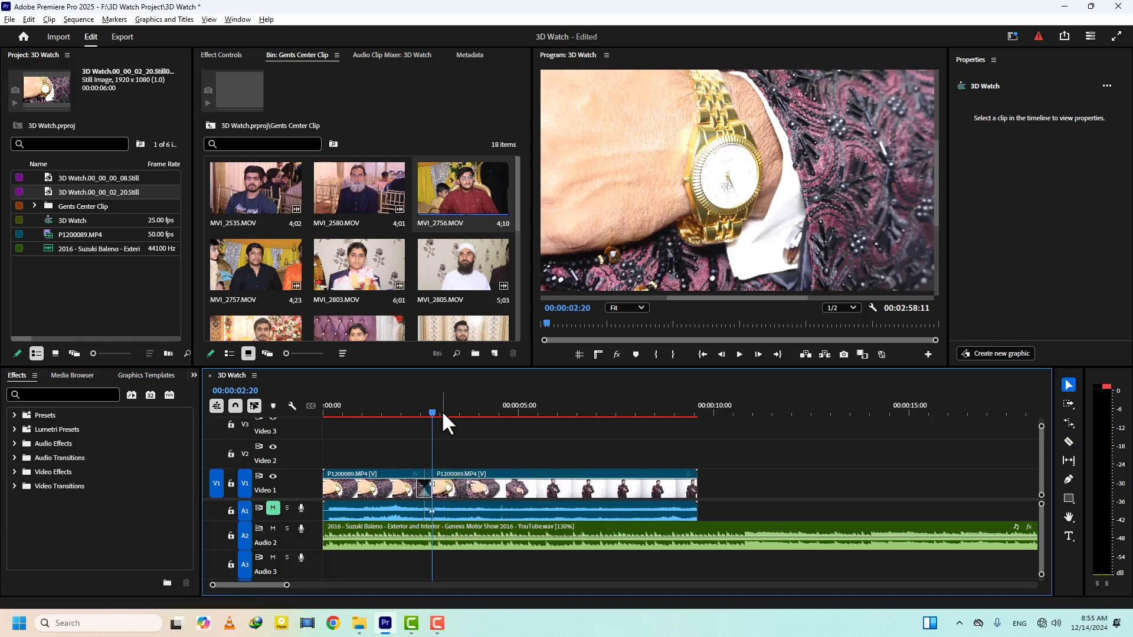
# - Insert the exported watch still on Video 1 at the cut and return the playhead to the still's start
pyautogui.moveTo(47, 190); pyautogui.dragTo(710, 171)
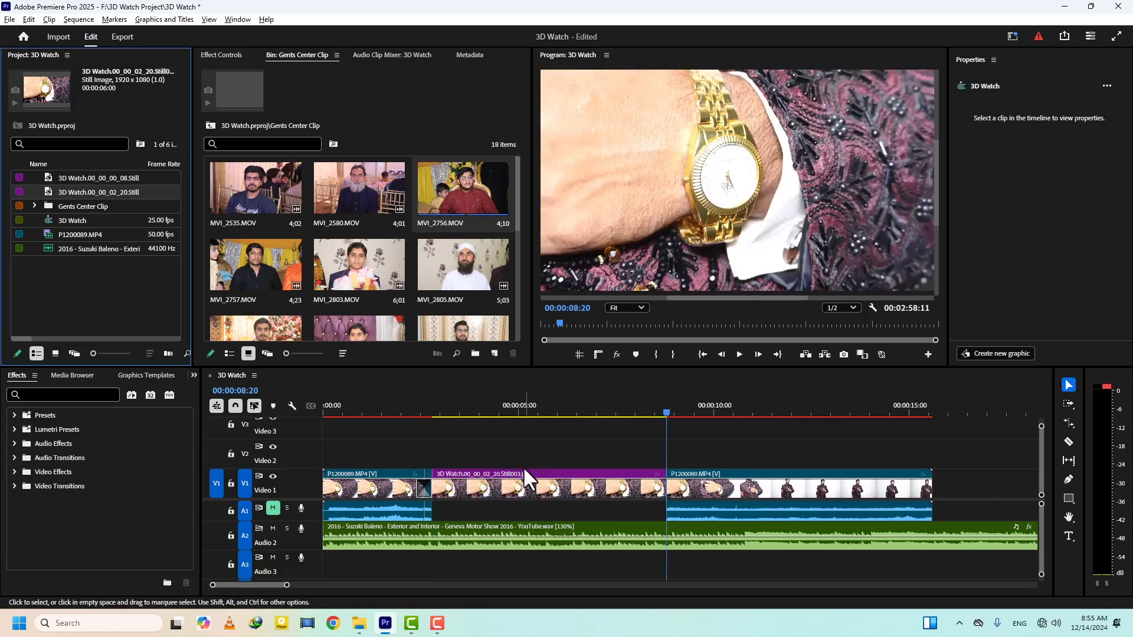
pyautogui.click(538, 407)
pyautogui.press('Up')
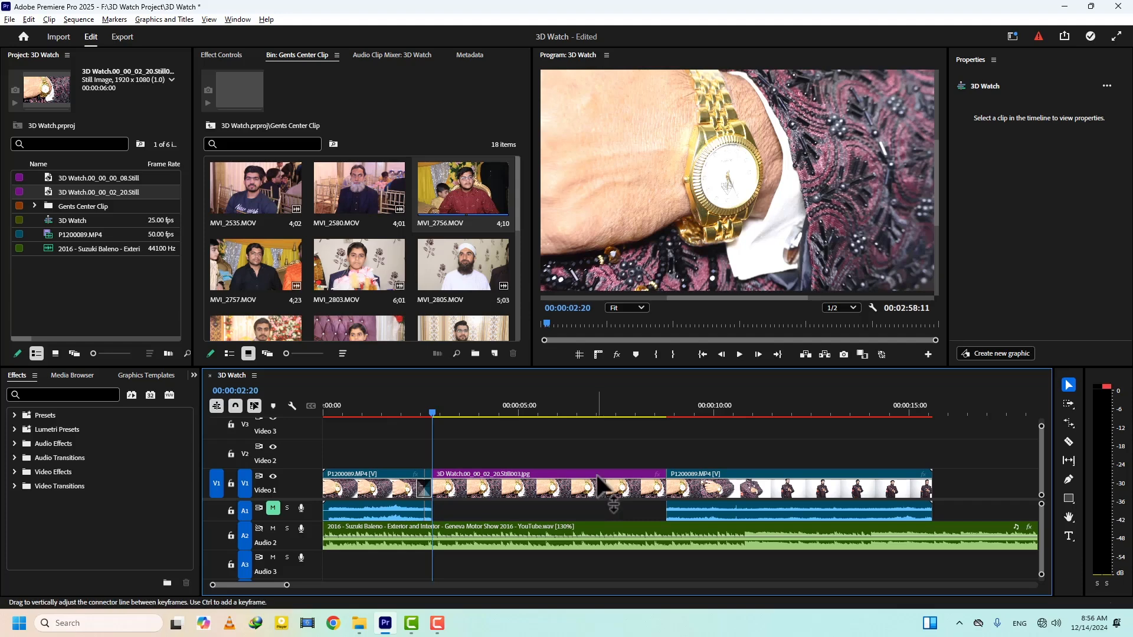
# - Check the still image default duration in the Timeline preferences
pyautogui.click(29, 18)
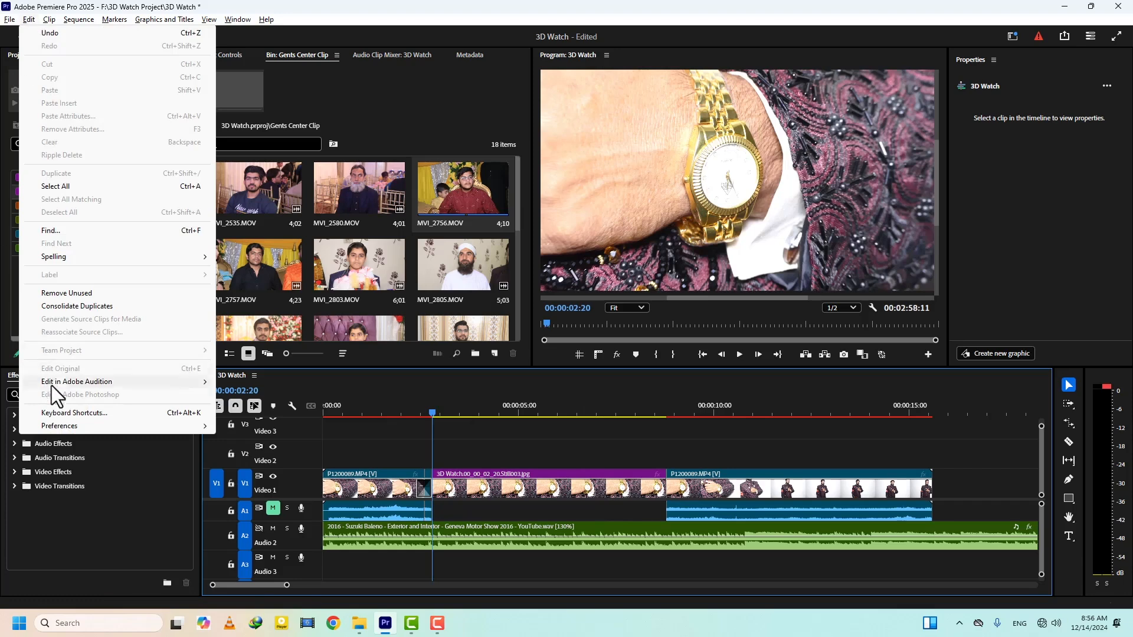
pyautogui.moveTo(105, 427)
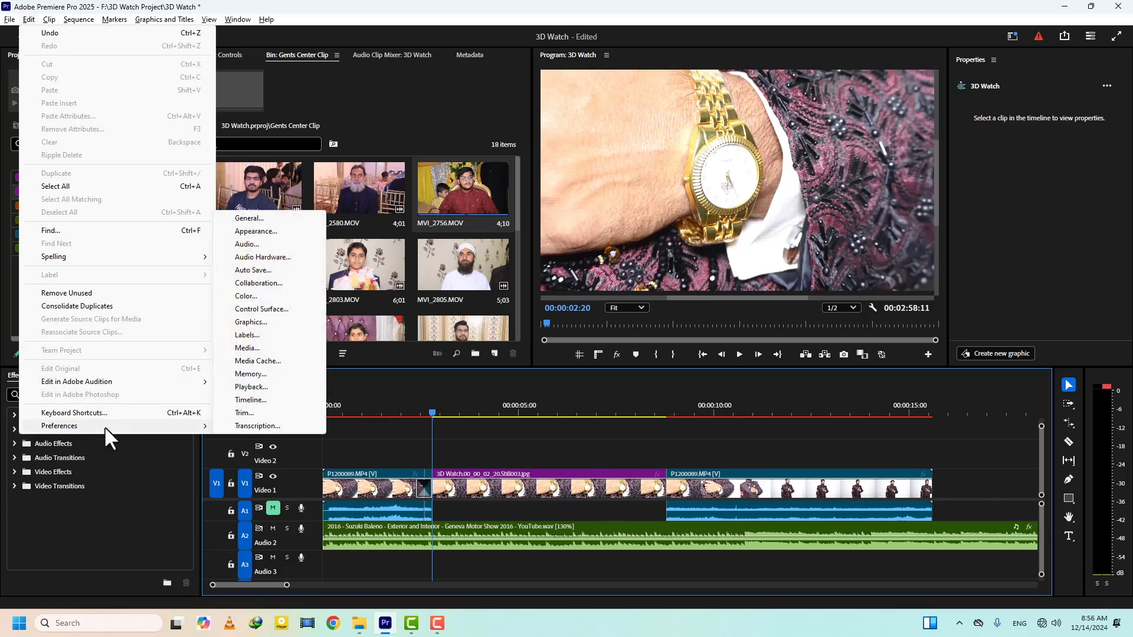
pyautogui.click(248, 401)
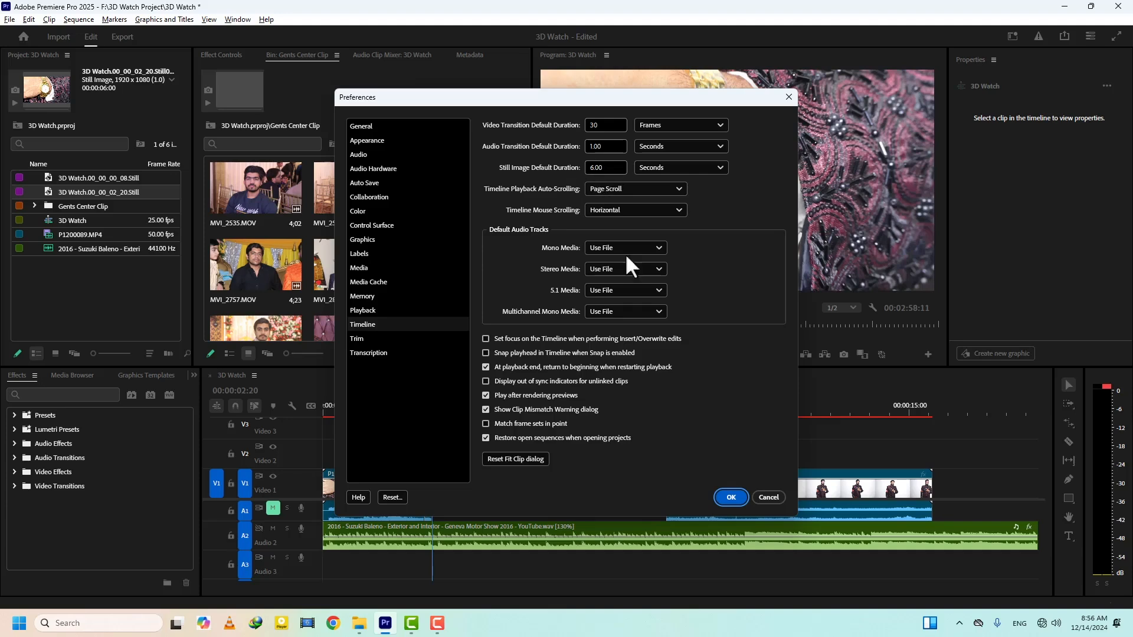
pyautogui.click(731, 498)
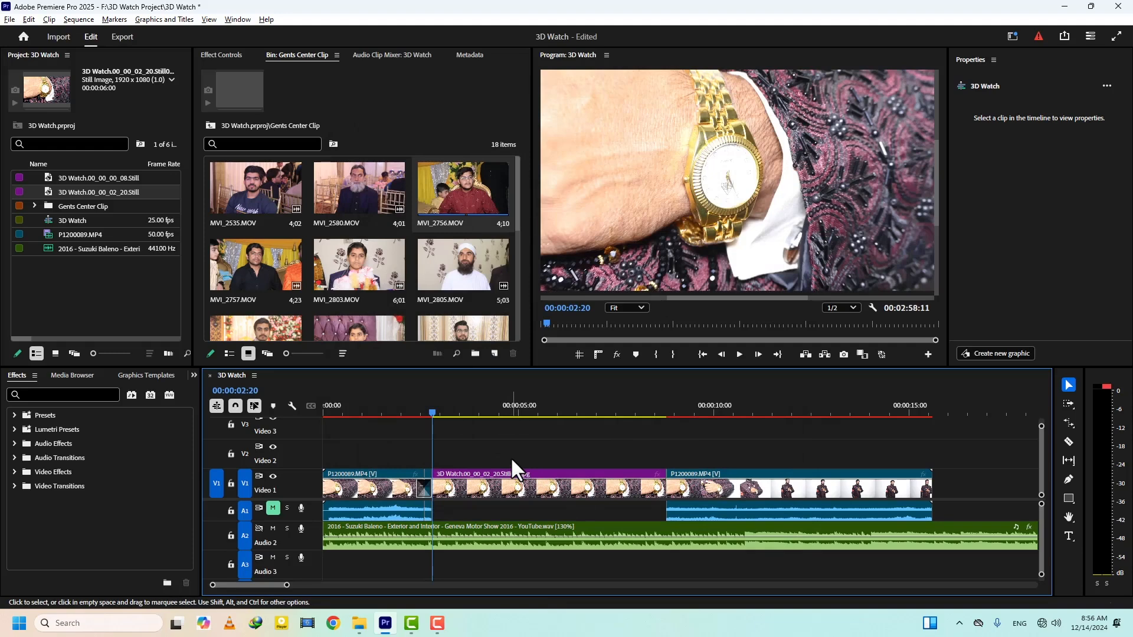
# - Place MVI_2756.MOV on Video 2 directly above the watch still, starting at 00:00:02:20, and remove its audio
pyautogui.moveTo(469, 191); pyautogui.dragTo(439, 435)
pyautogui.moveTo(440, 435); pyautogui.dragTo(439, 434)
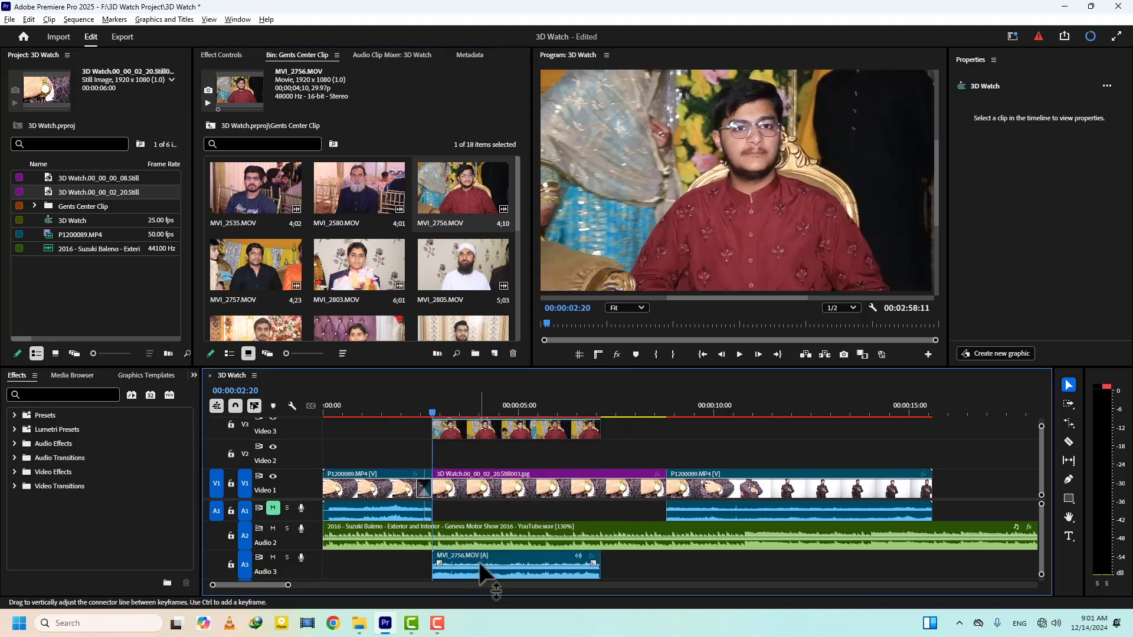
pyautogui.click(480, 562)
pyautogui.moveTo(477, 558); pyautogui.dragTo(510, 464)
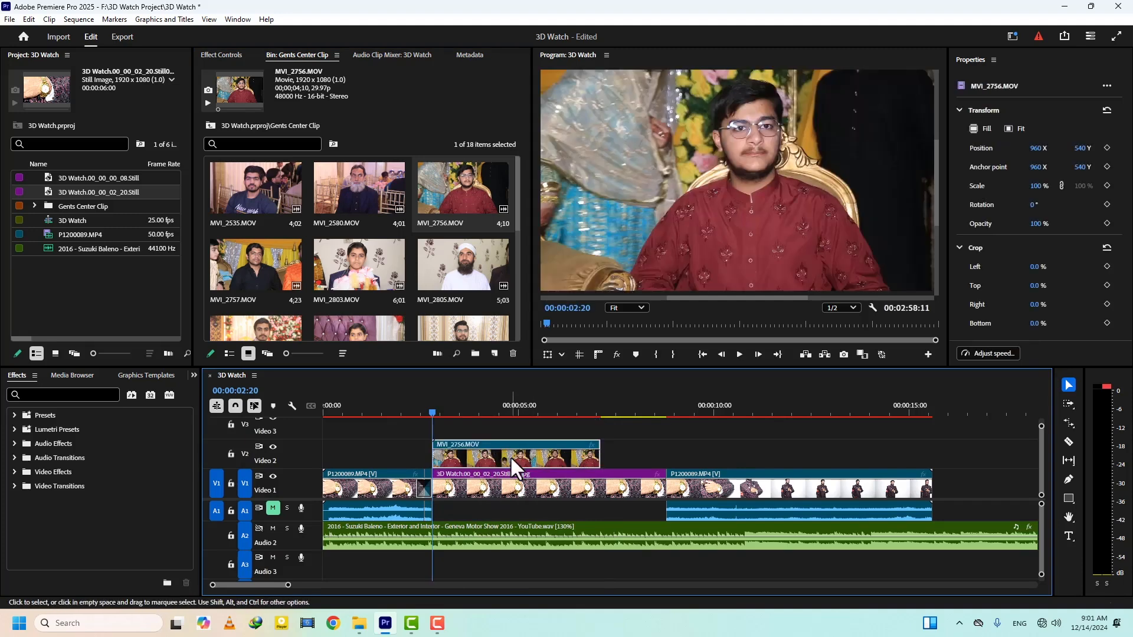
# - Set the speed of the MVI_2756.MOV clip on Video 2 to 50%
pyautogui.hotkey('ctrl', 'r')
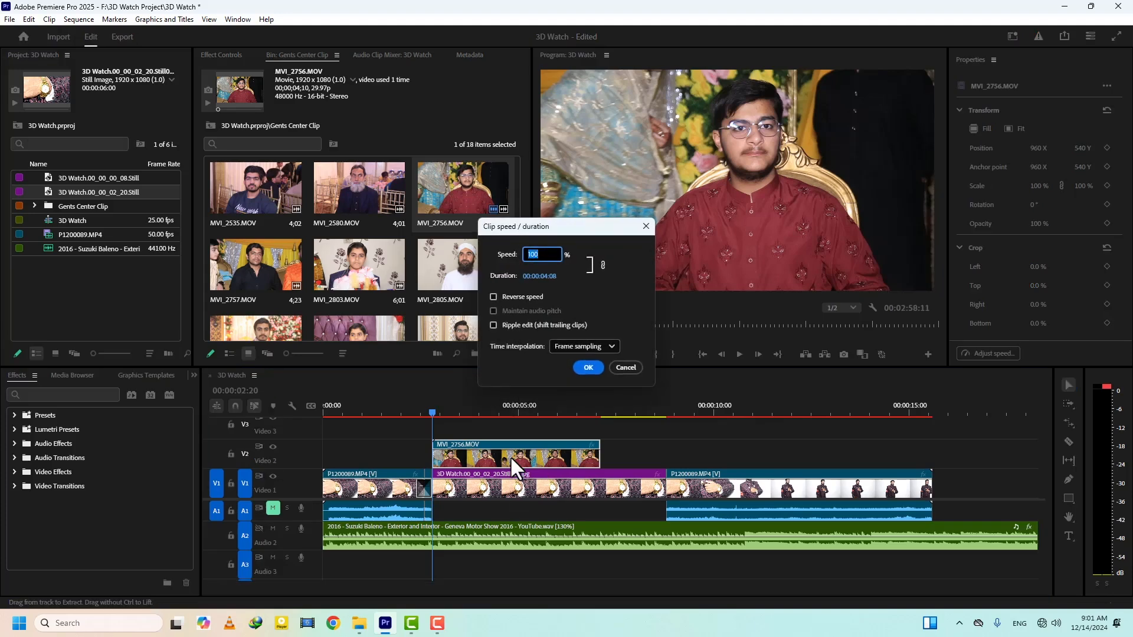
pyautogui.write('50')
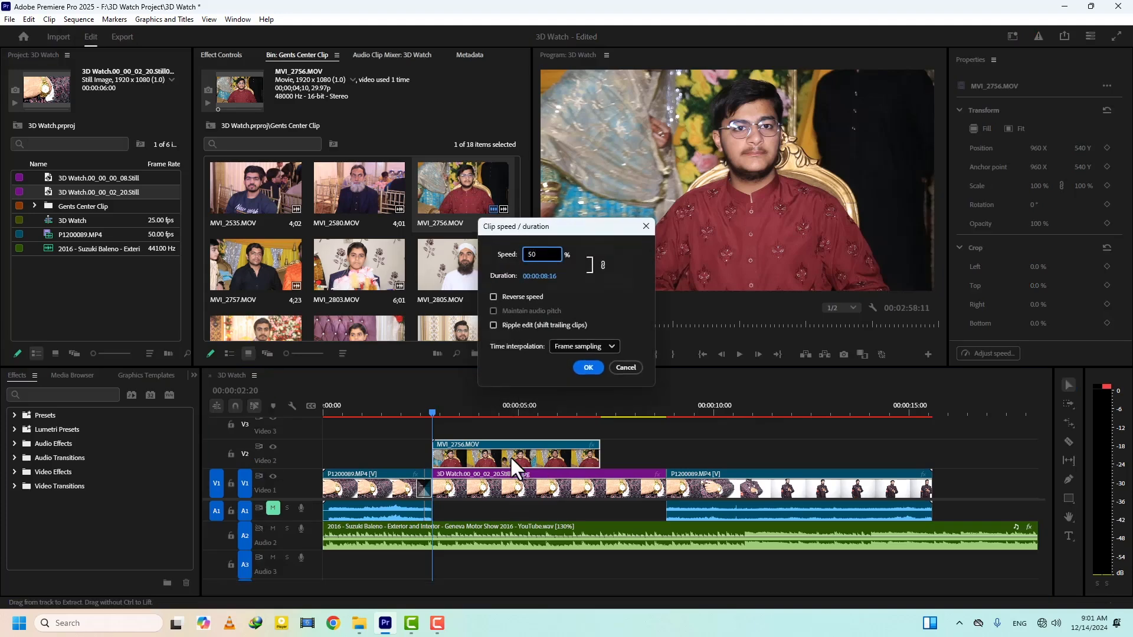
pyautogui.press('Return')
# - Cut off the part of MVI_2756.MOV before 00:00:03:13 and move the remaining clip back to the still's start
pyautogui.click(440, 406)
pyautogui.moveTo(441, 406); pyautogui.dragTo(460, 411)
pyautogui.press('c')
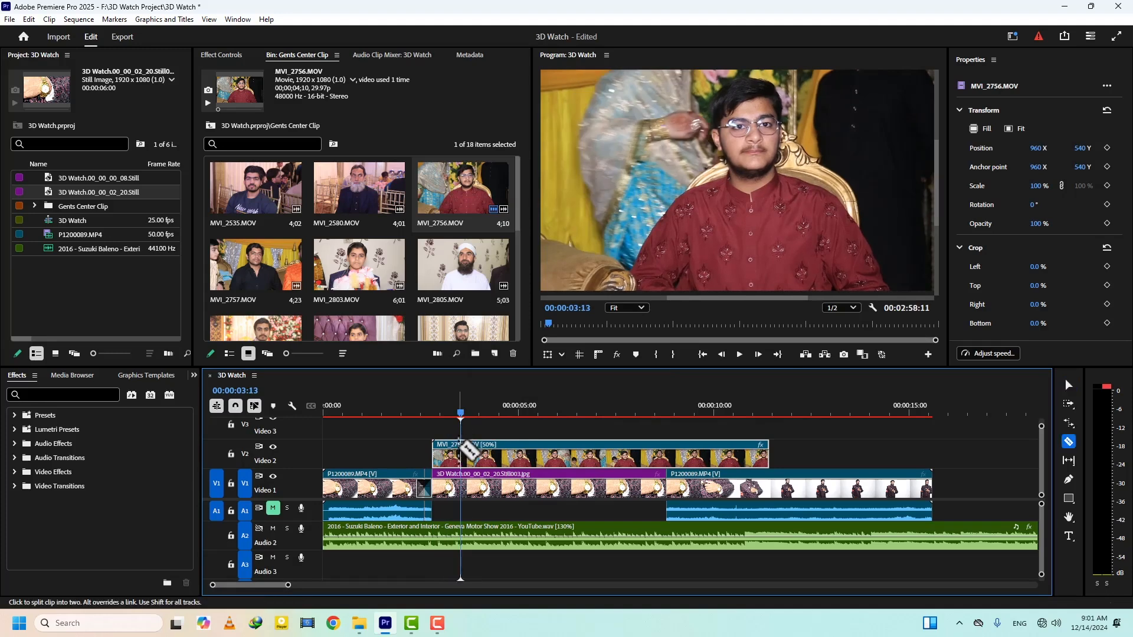
pyautogui.click(461, 454)
pyautogui.press('v')
pyautogui.click(436, 452)
pyautogui.press('Delete')
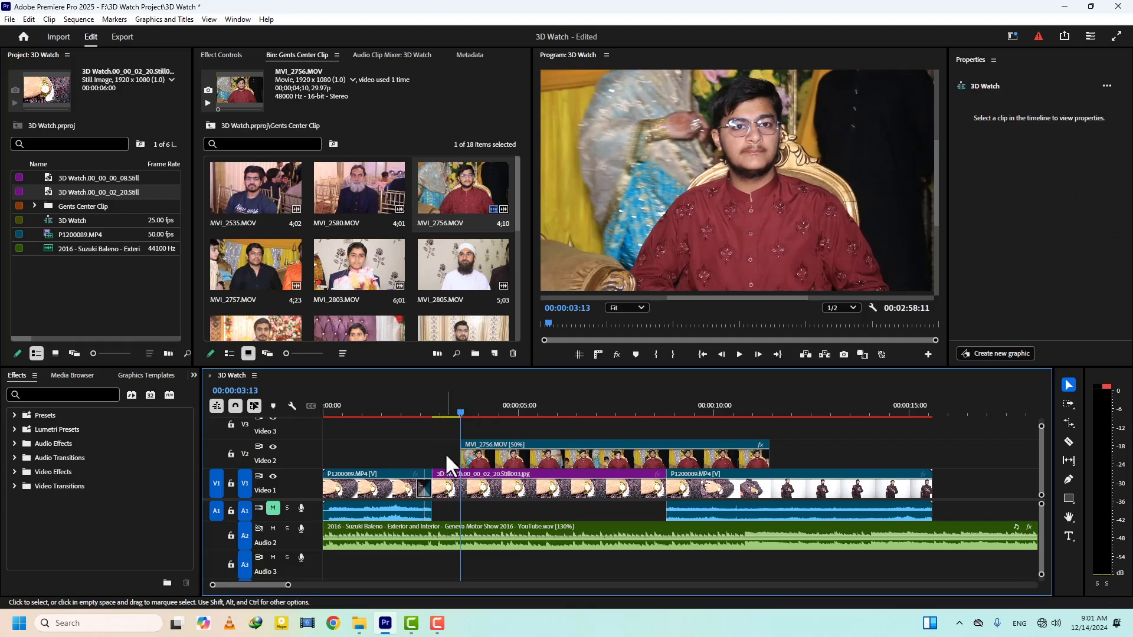
pyautogui.moveTo(490, 456); pyautogui.dragTo(462, 456)
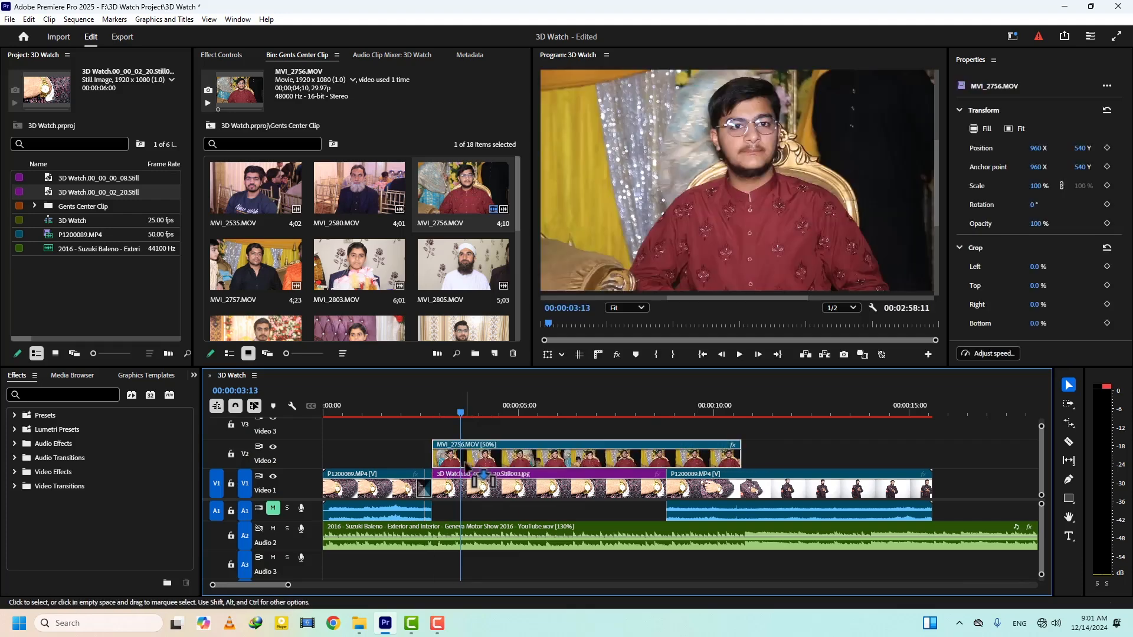
# - Split MVI_2756.MOV at the end of the watch still and delete the excess part
pyautogui.press('c')
pyautogui.click(667, 454)
pyautogui.press('v')
pyautogui.press('Delete')
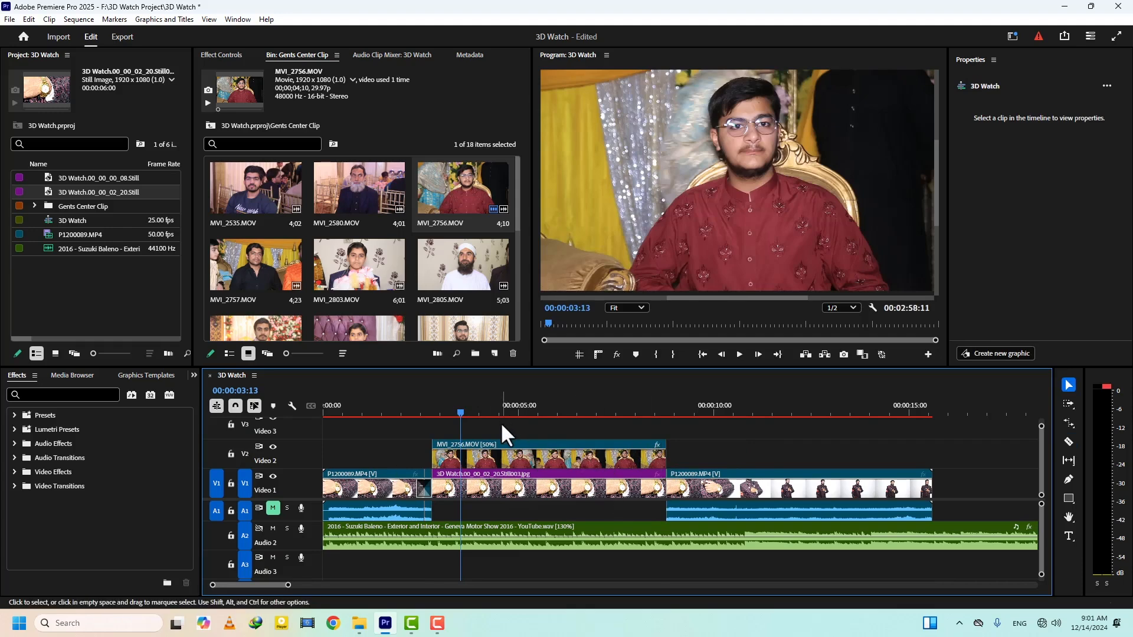
# - Fit MVI_2756.MOV over the watch dial with scale 27, position 925, 522 and rotation -5°
pyautogui.press('Up')
pyautogui.click(463, 454)
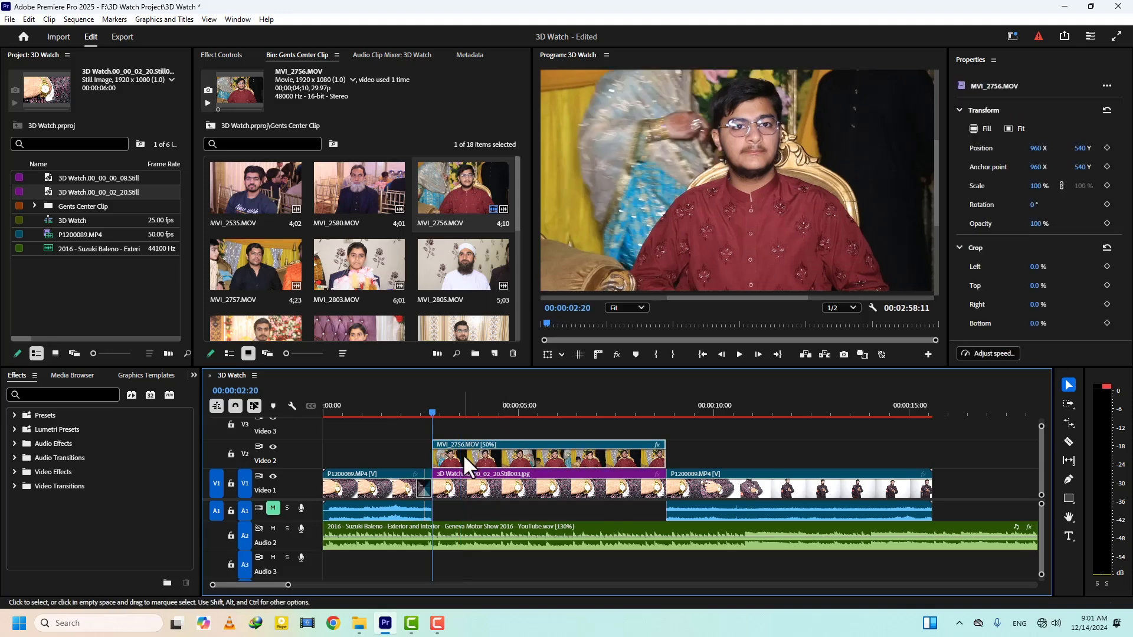
pyautogui.click(228, 54)
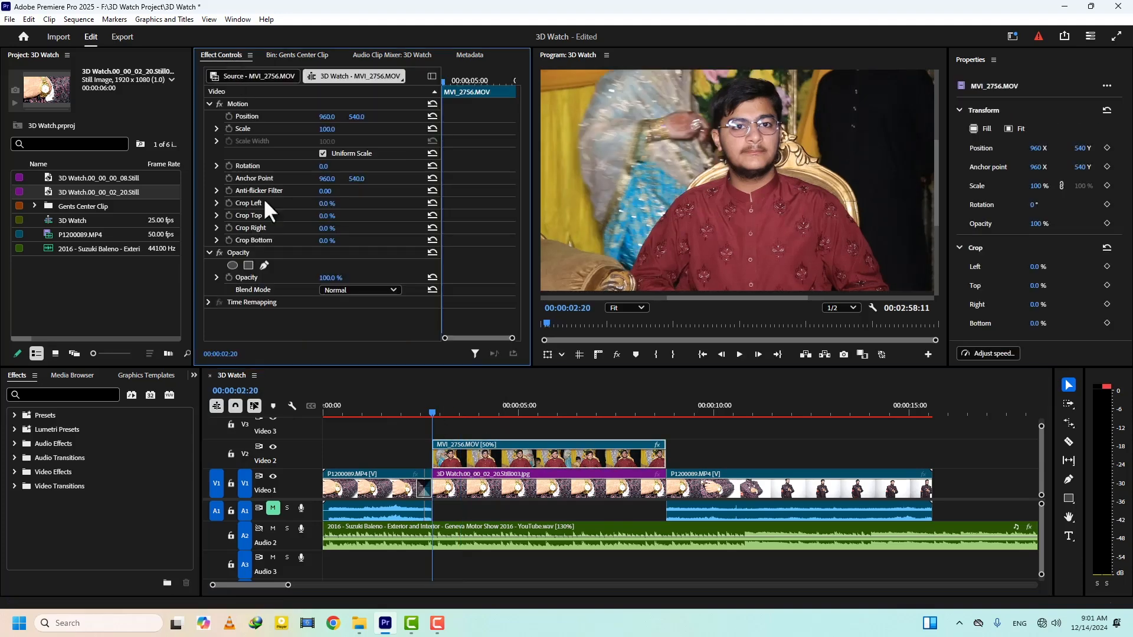
pyautogui.moveTo(329, 131); pyautogui.dragTo(307, 118)
pyautogui.moveTo(357, 117); pyautogui.dragTo(346, 117)
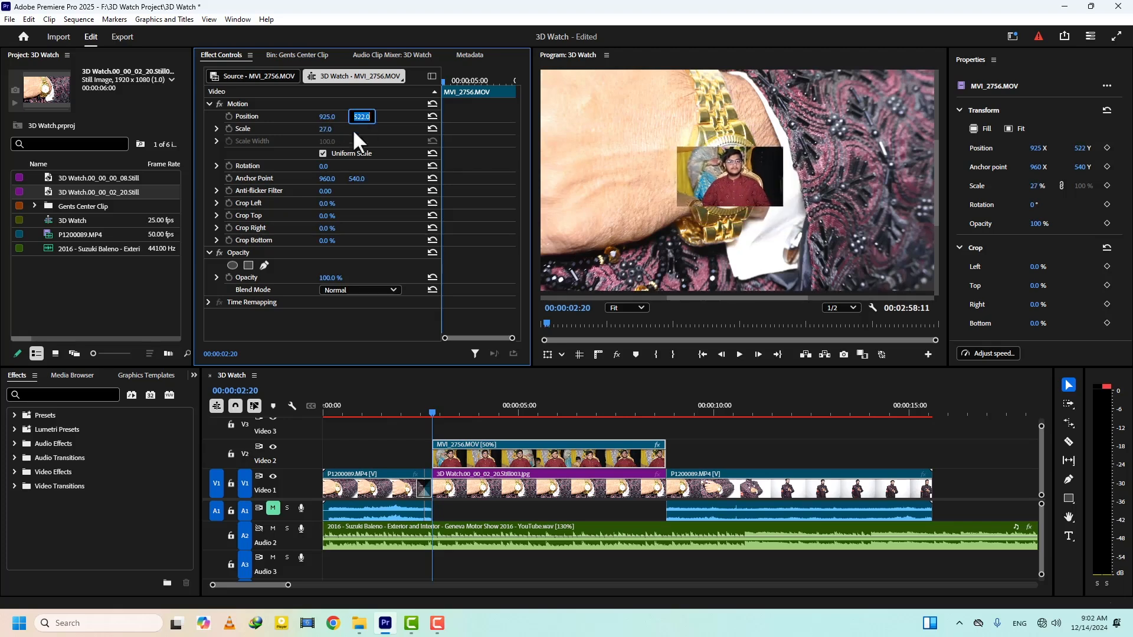
pyautogui.moveTo(323, 166); pyautogui.dragTo(317, 166)
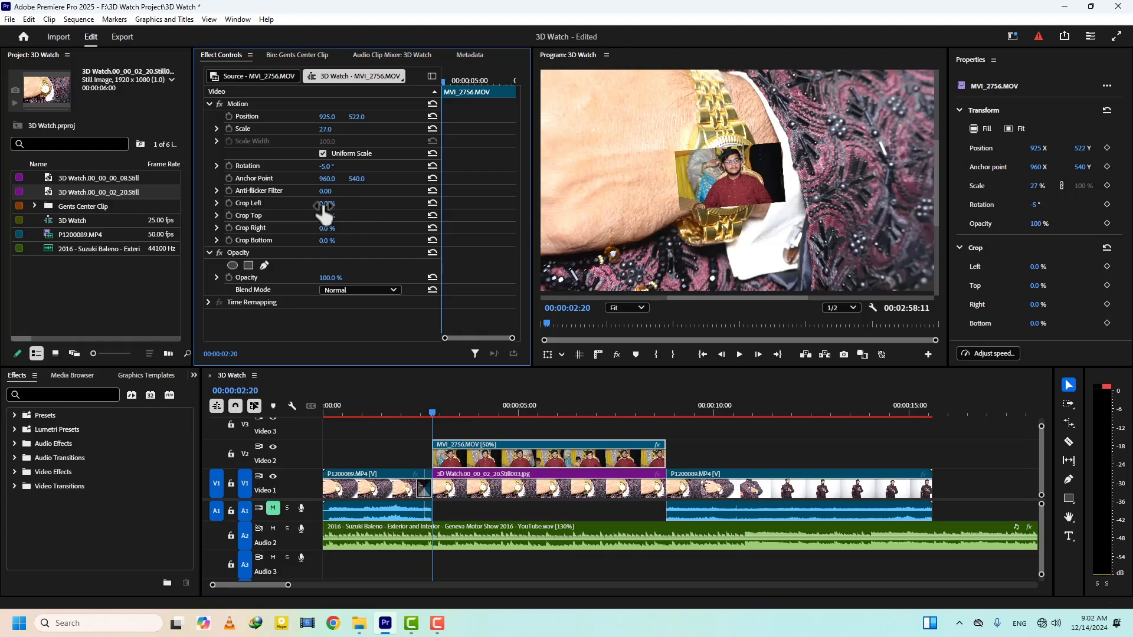
# - Crop MVI_2756.MOV by 24% on its left and 17% on its right, and set its horizontal position to 910
pyautogui.moveTo(323, 212); pyautogui.dragTo(341, 228)
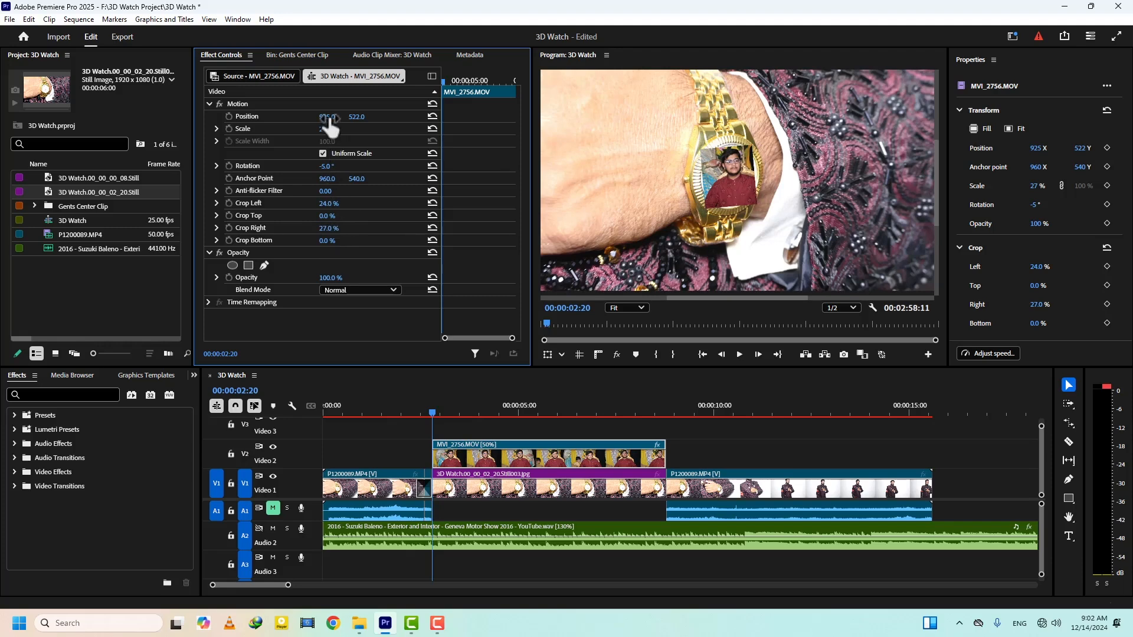
pyautogui.moveTo(327, 116); pyautogui.dragTo(318, 117)
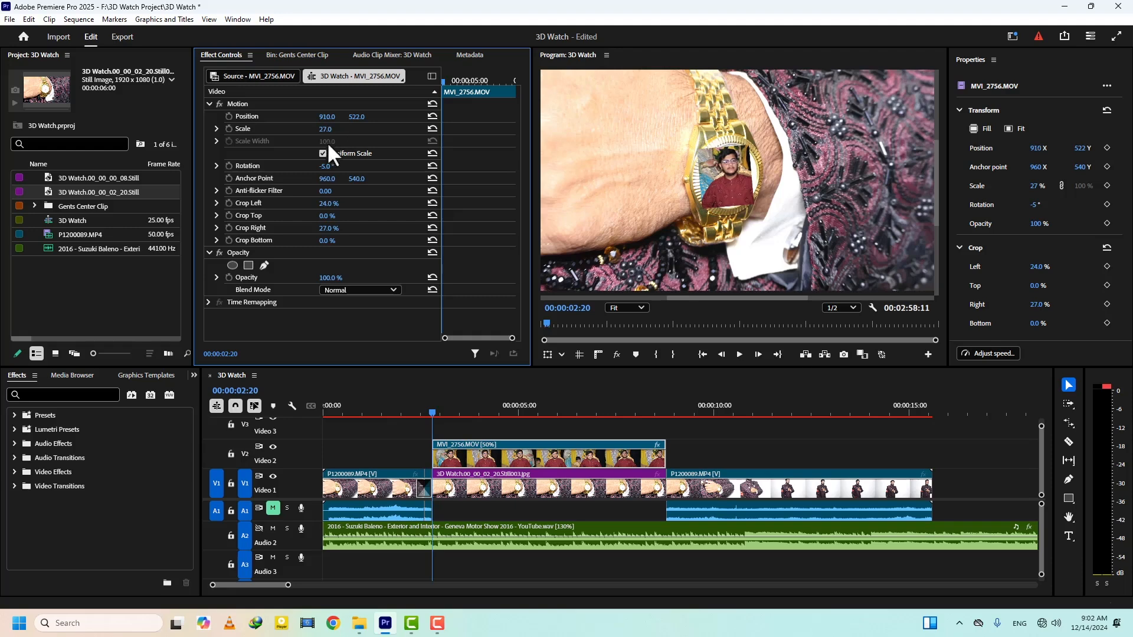
pyautogui.moveTo(332, 228); pyautogui.dragTo(326, 227)
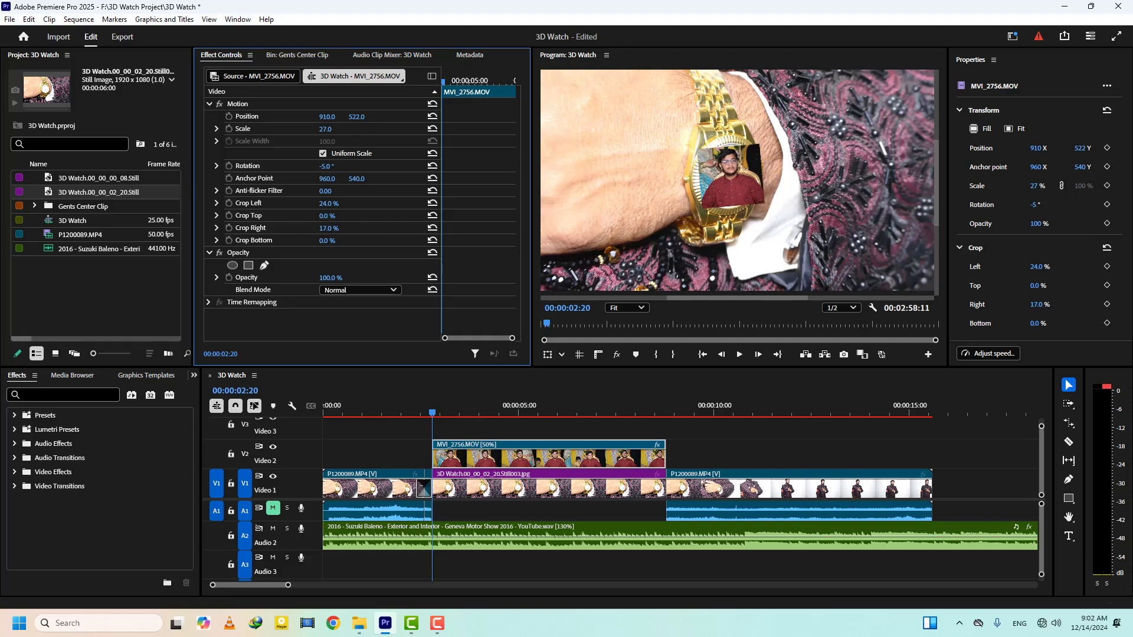
# - Enlarge MVI_2756.MOV to scale 30 and set its vertical position to 520
pyautogui.click(325, 129)
pyautogui.write('29')
pyautogui.press('Return')
pyautogui.moveTo(357, 116); pyautogui.dragTo(355, 116)
pyautogui.click(330, 128)
pyautogui.write('30')
pyautogui.press('Return')
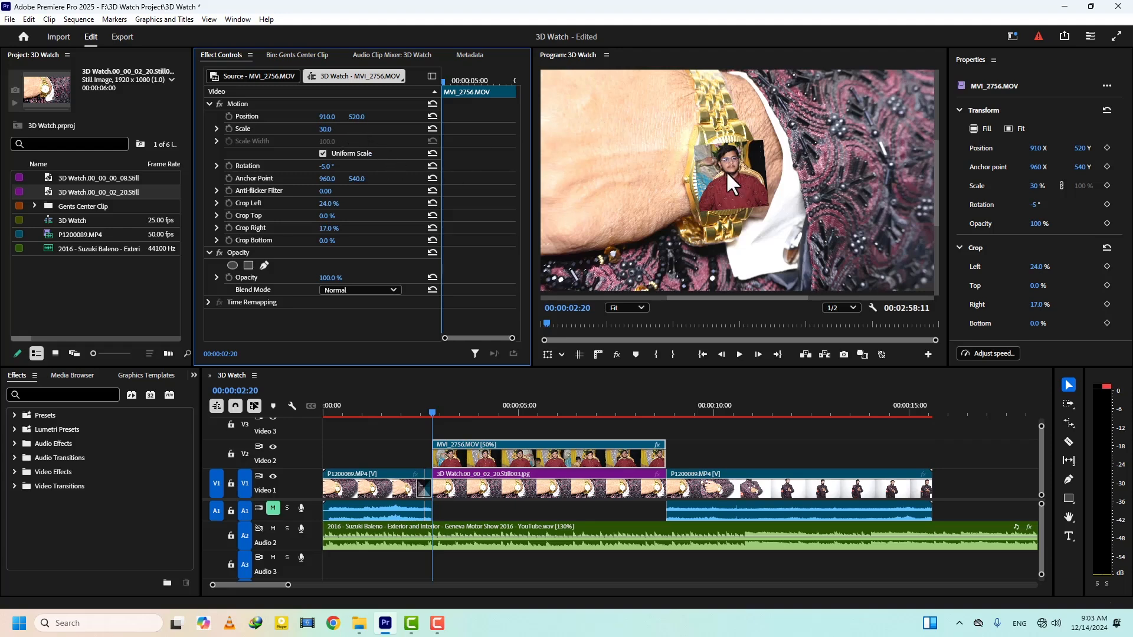
# - Reset the left and right crop of MVI_2756.MOV to 0%
pyautogui.click(329, 203)
pyautogui.write('00')
pyautogui.press('Return')
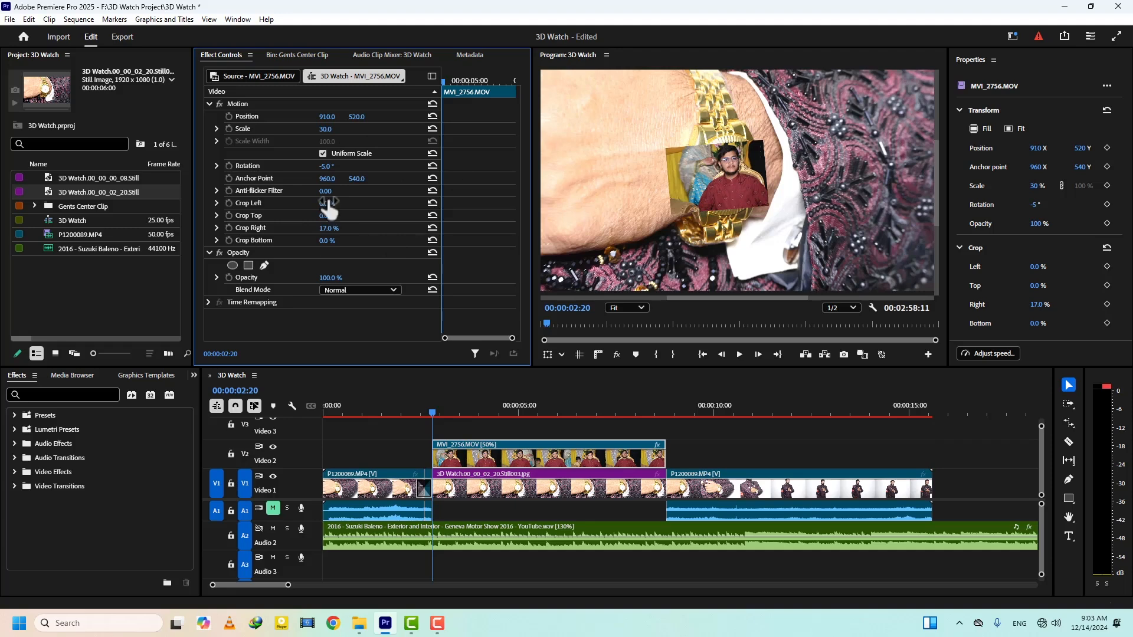
pyautogui.click(327, 228)
pyautogui.write('00')
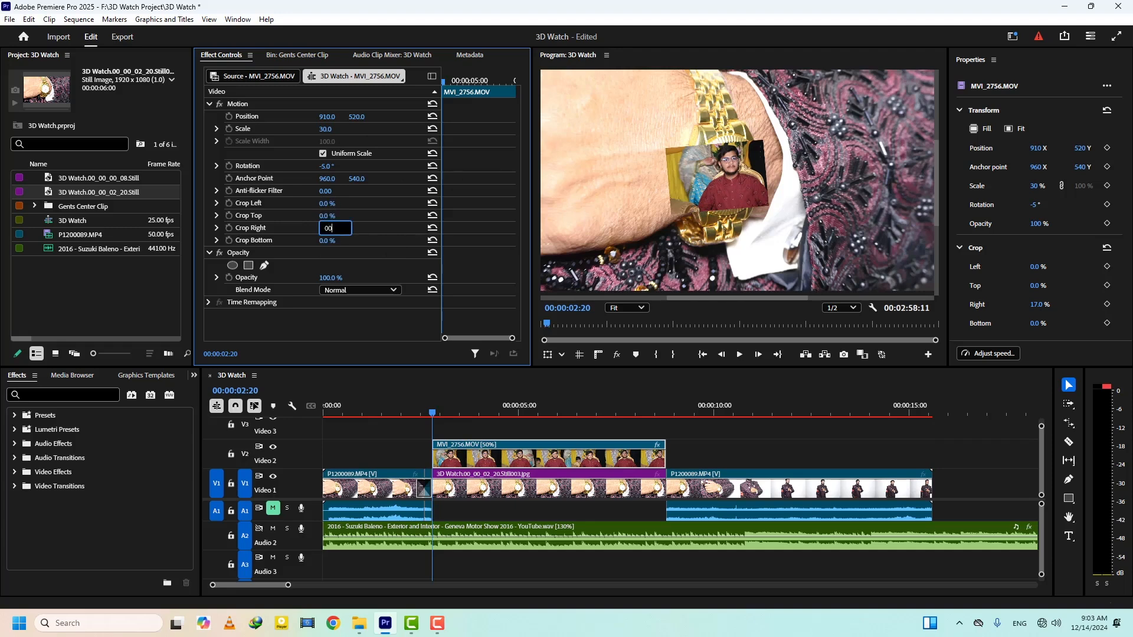
pyautogui.press('Return')
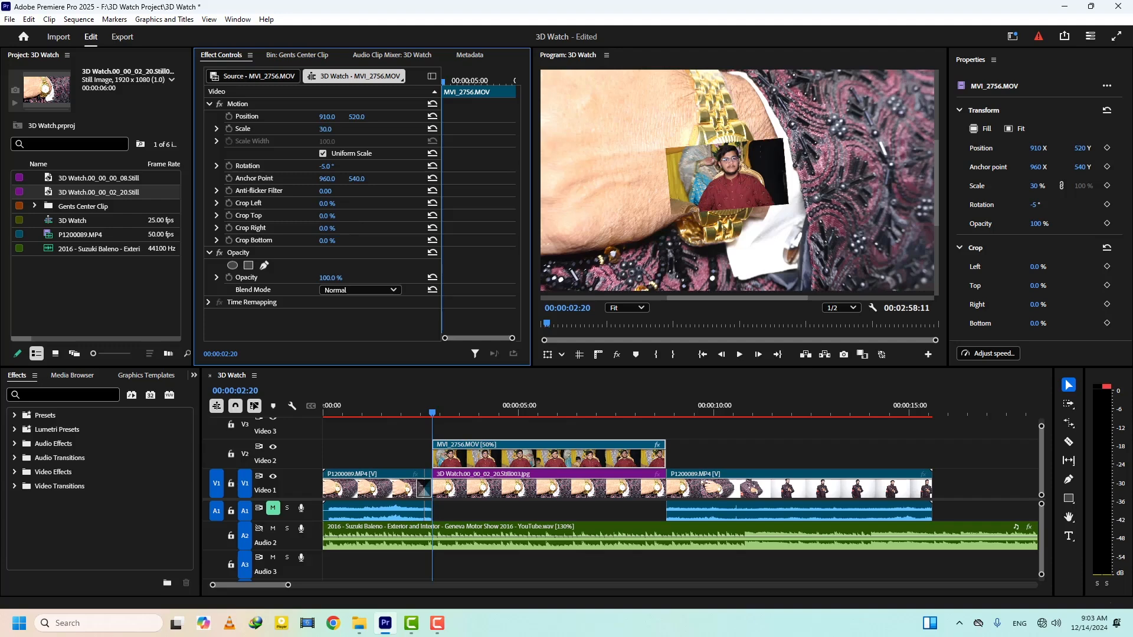
# - Disable MVI_2756.MOV on Video 2 and add a free-draw opacity mask to it
pyautogui.click(497, 453)
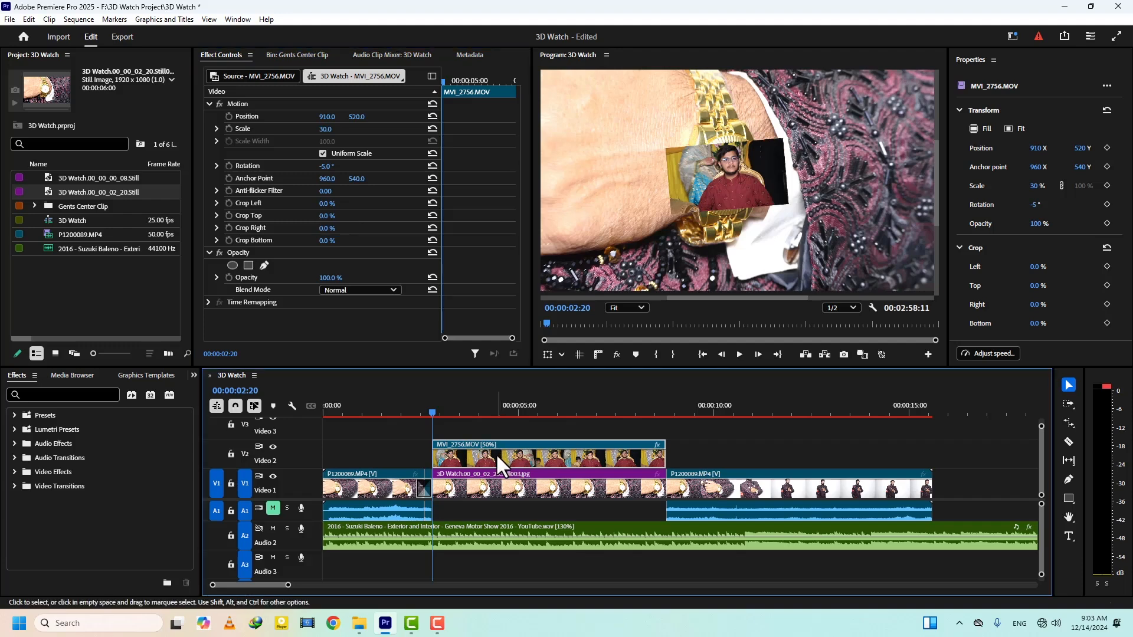
pyautogui.hotkey('shift', 'e')
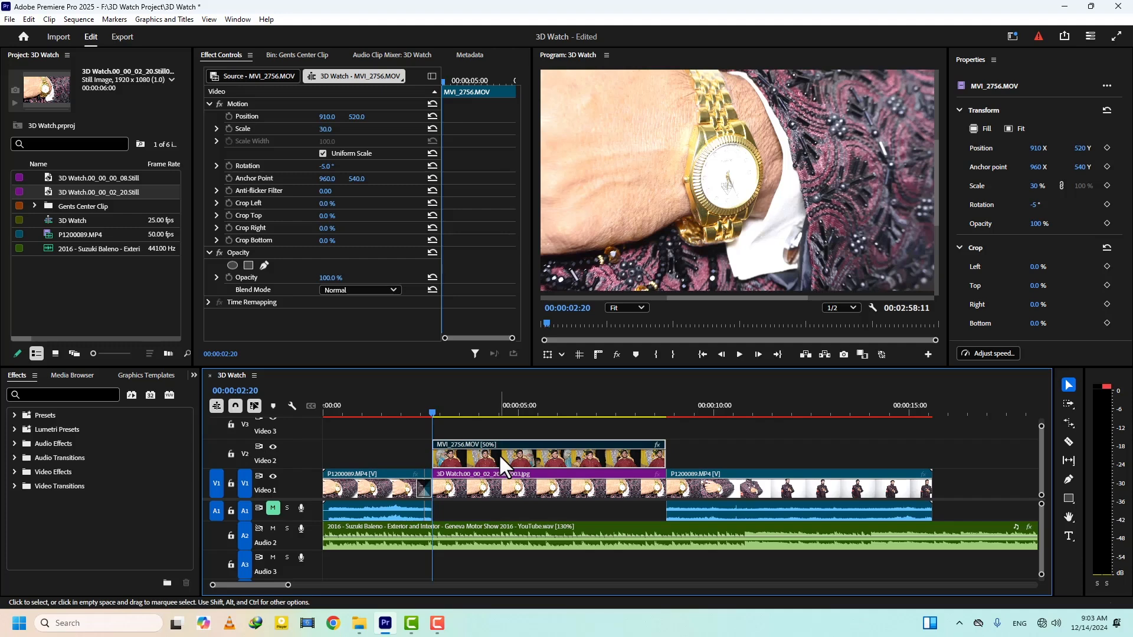
pyautogui.click(264, 265)
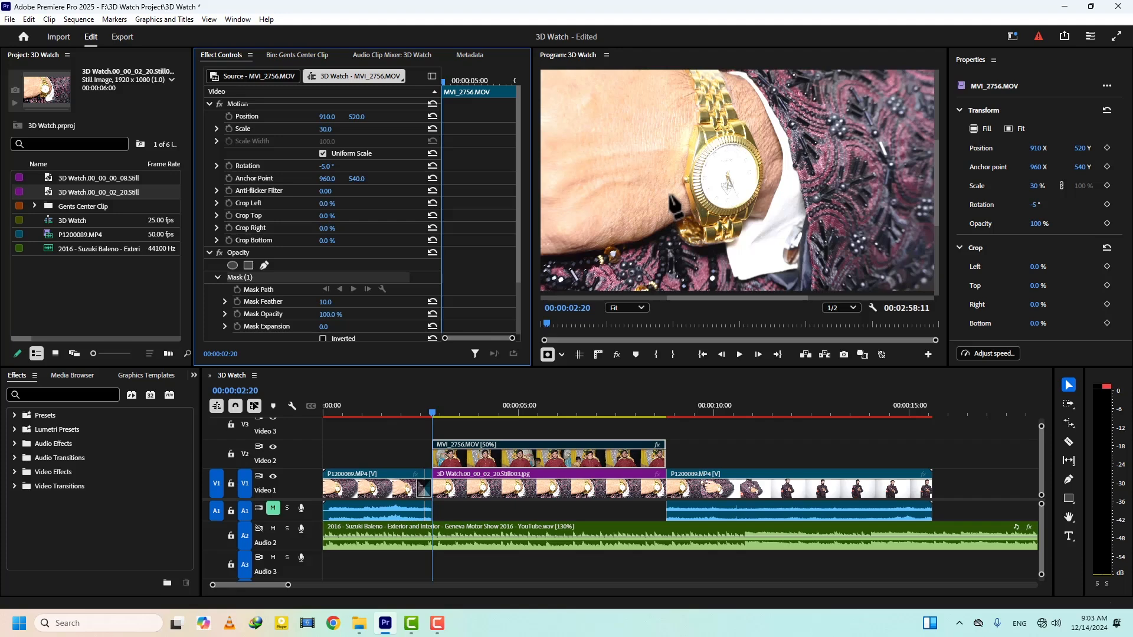
# - Draw a closed mask path around the inner rim of the watch dial, following its oval outline
pyautogui.press('`')
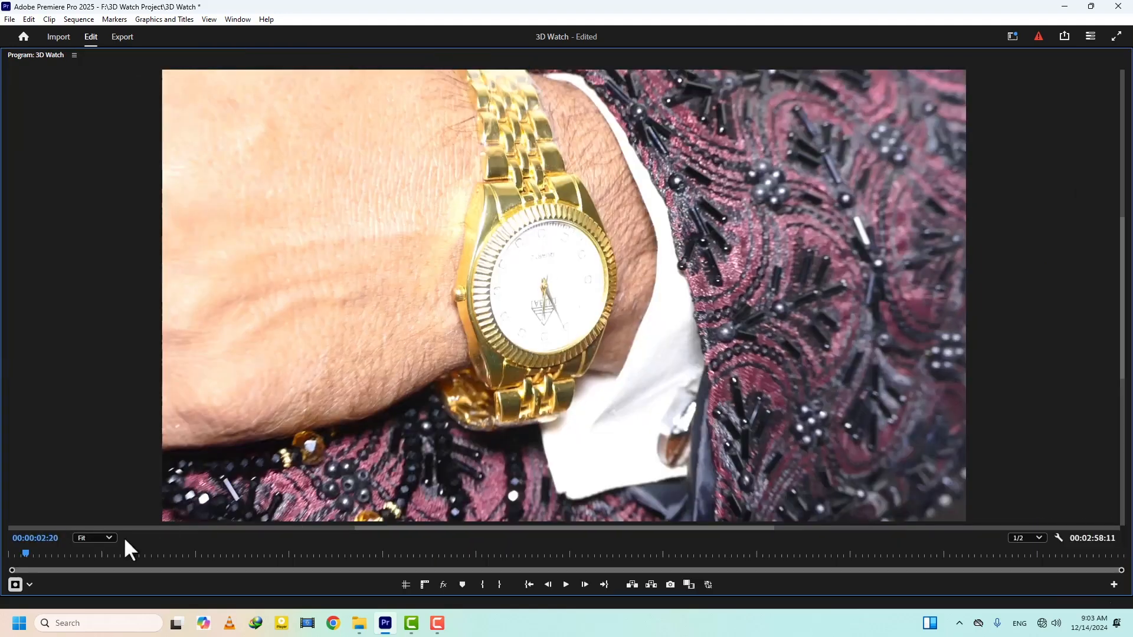
pyautogui.click(104, 539)
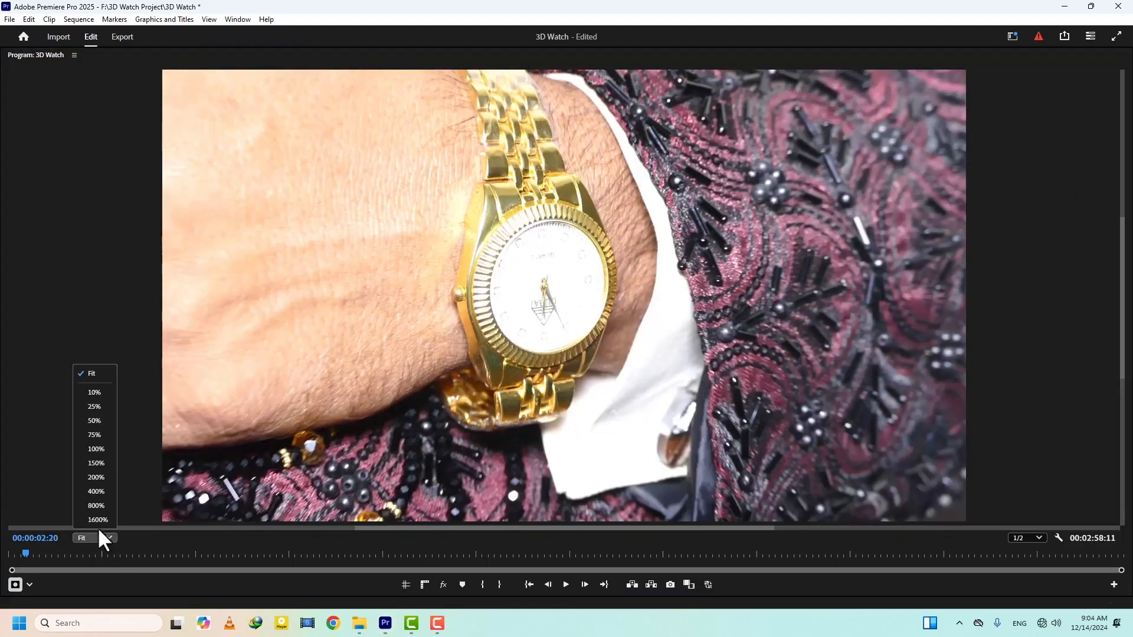
pyautogui.click(101, 477)
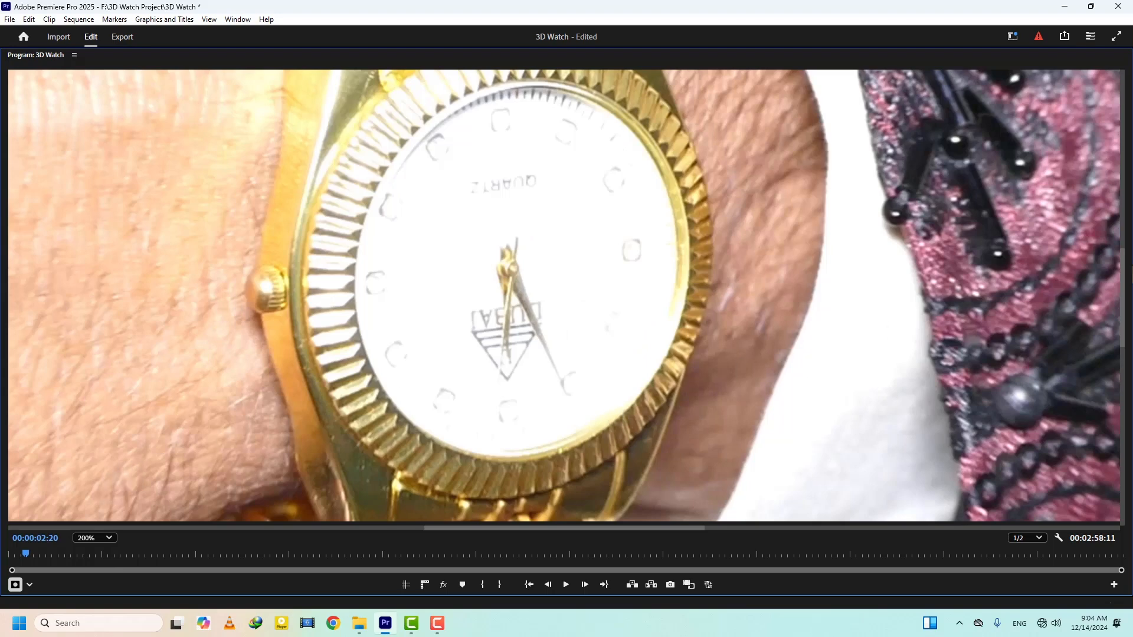
pyautogui.moveTo(1124, 283)
pyautogui.mouseDown()
pyautogui.moveTo(1124, 231)
pyautogui.moveTo(1124, 267)
pyautogui.mouseUp()
pyautogui.click(1058, 537)
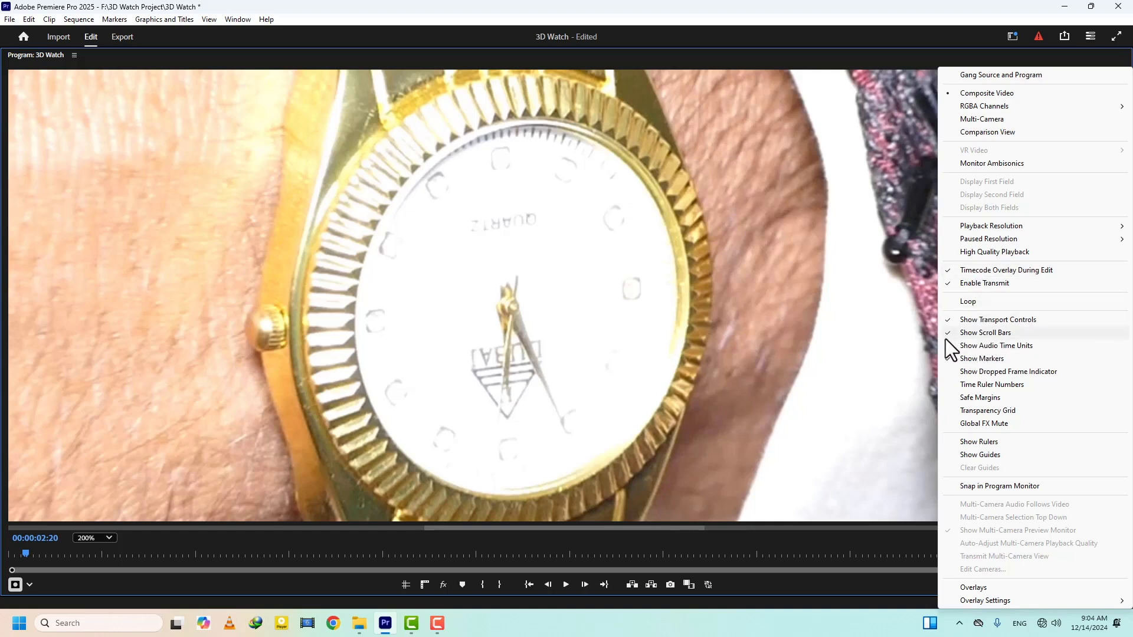
pyautogui.click(851, 585)
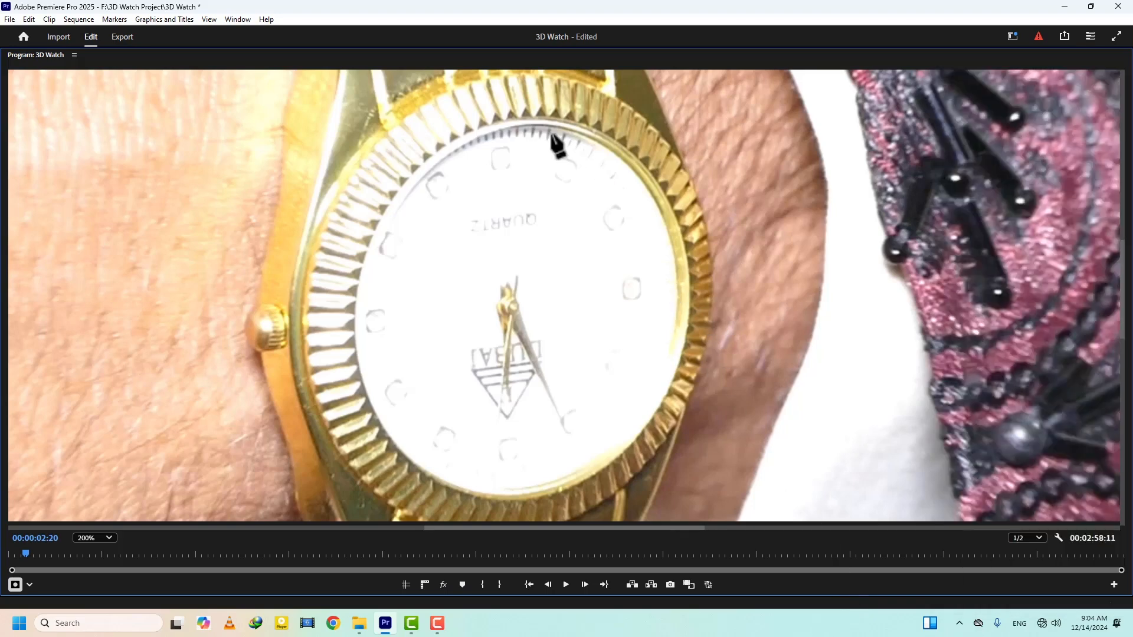
pyautogui.click(511, 118)
pyautogui.click(468, 131)
pyautogui.click(430, 157)
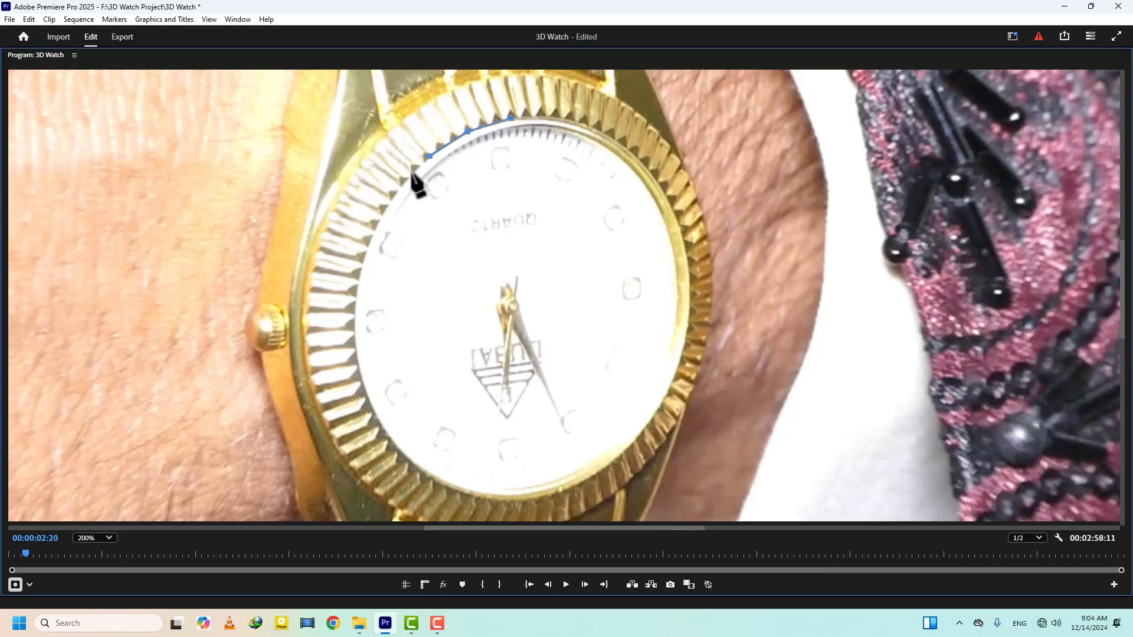
pyautogui.click(399, 190)
pyautogui.click(374, 230)
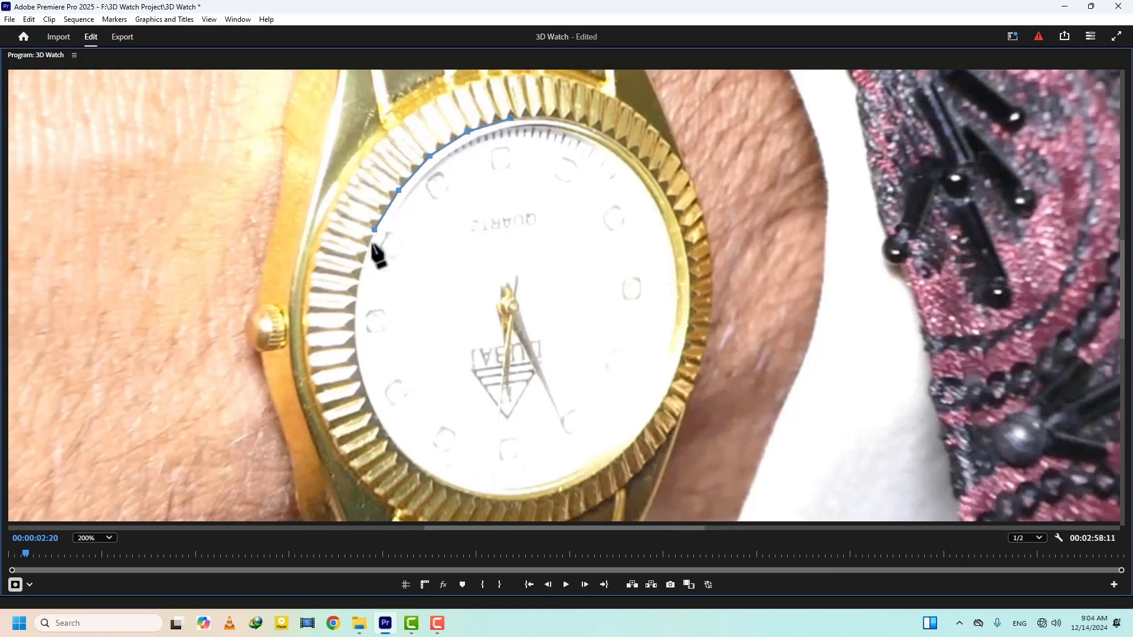
pyautogui.click(356, 315)
pyautogui.click(356, 361)
pyautogui.click(371, 407)
pyautogui.click(394, 444)
pyautogui.click(423, 473)
pyautogui.click(457, 489)
pyautogui.click(505, 499)
pyautogui.click(554, 491)
pyautogui.click(596, 472)
pyautogui.click(630, 444)
pyautogui.click(656, 407)
pyautogui.click(676, 368)
pyautogui.click(687, 328)
pyautogui.click(689, 282)
pyautogui.click(683, 236)
pyautogui.click(663, 191)
pyautogui.click(639, 156)
pyautogui.click(610, 135)
pyautogui.click(564, 117)
pyautogui.click(533, 113)
pyautogui.click(511, 118)
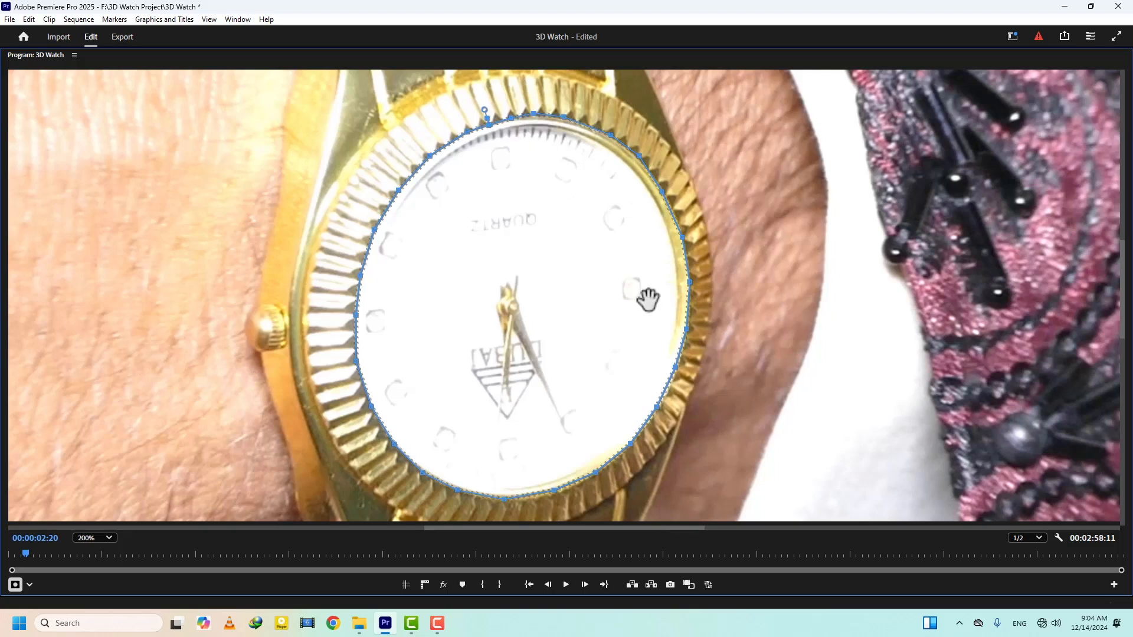
pyautogui.click(682, 237)
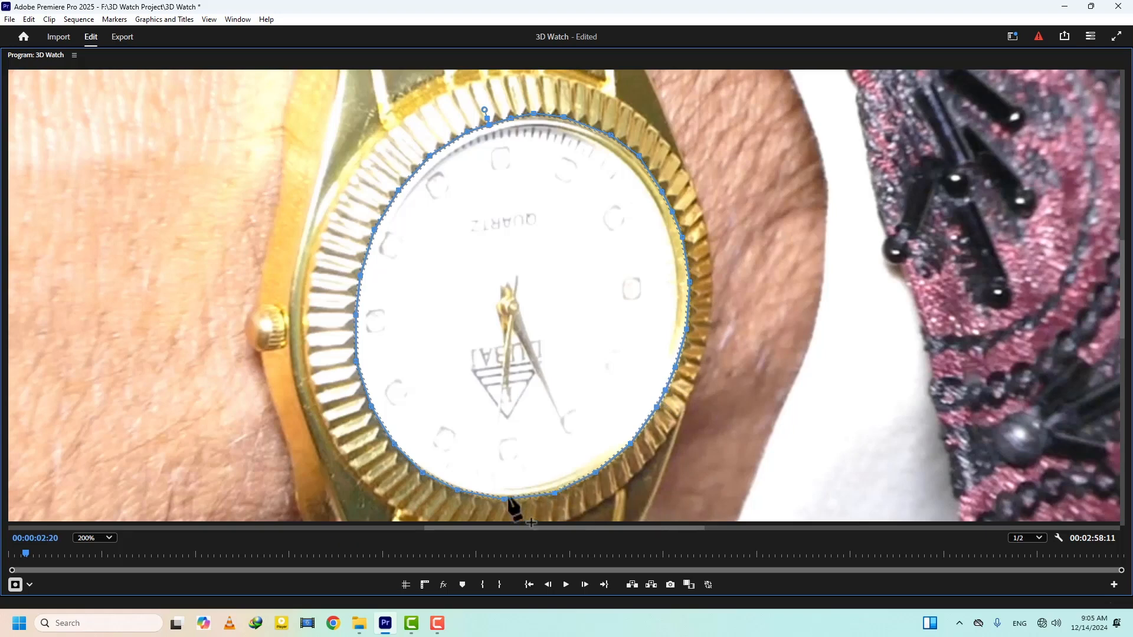
# - Hide the mask outline, re-enable MVI_2756.MOV and check the masked clip inside the watch dial
pyautogui.press('`')
pyautogui.click(621, 306)
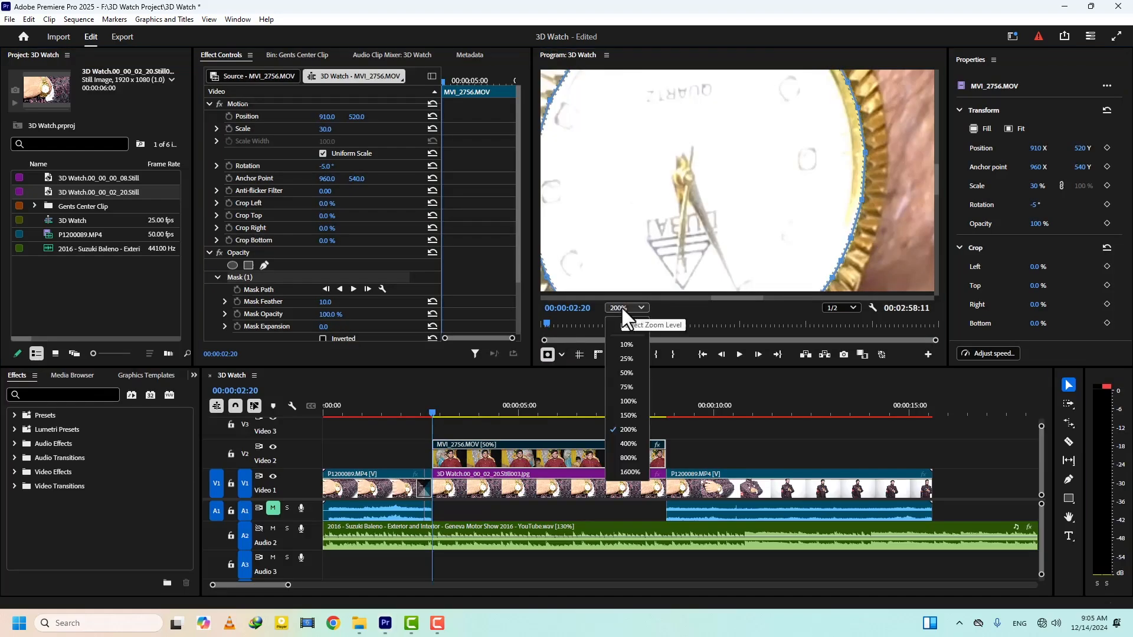
pyautogui.click(633, 324)
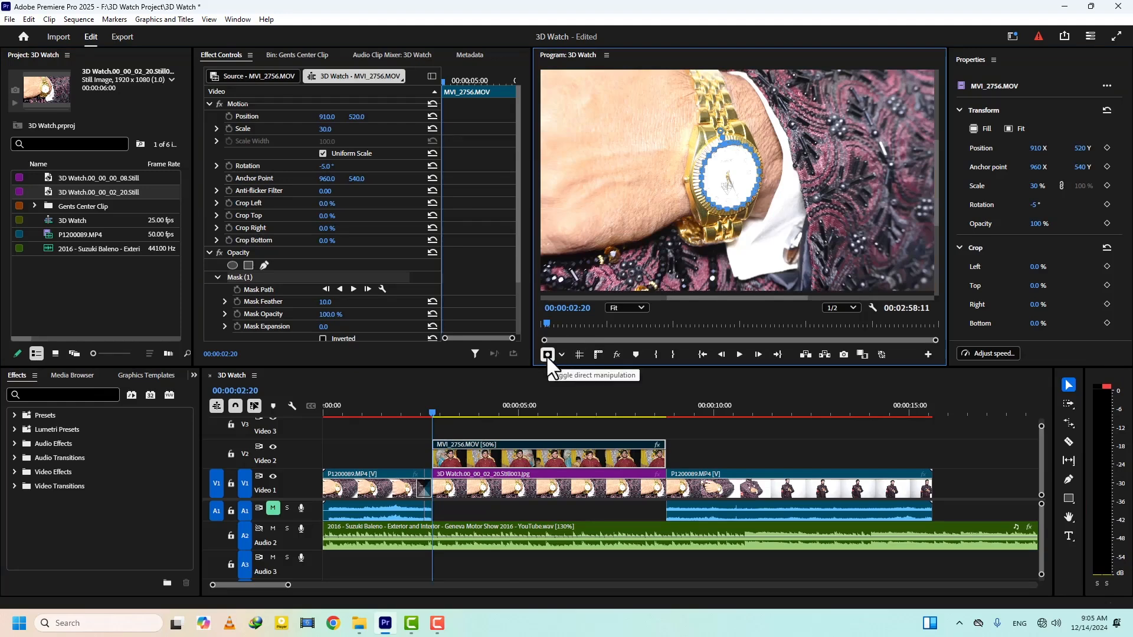
pyautogui.click(546, 355)
pyautogui.click(508, 452)
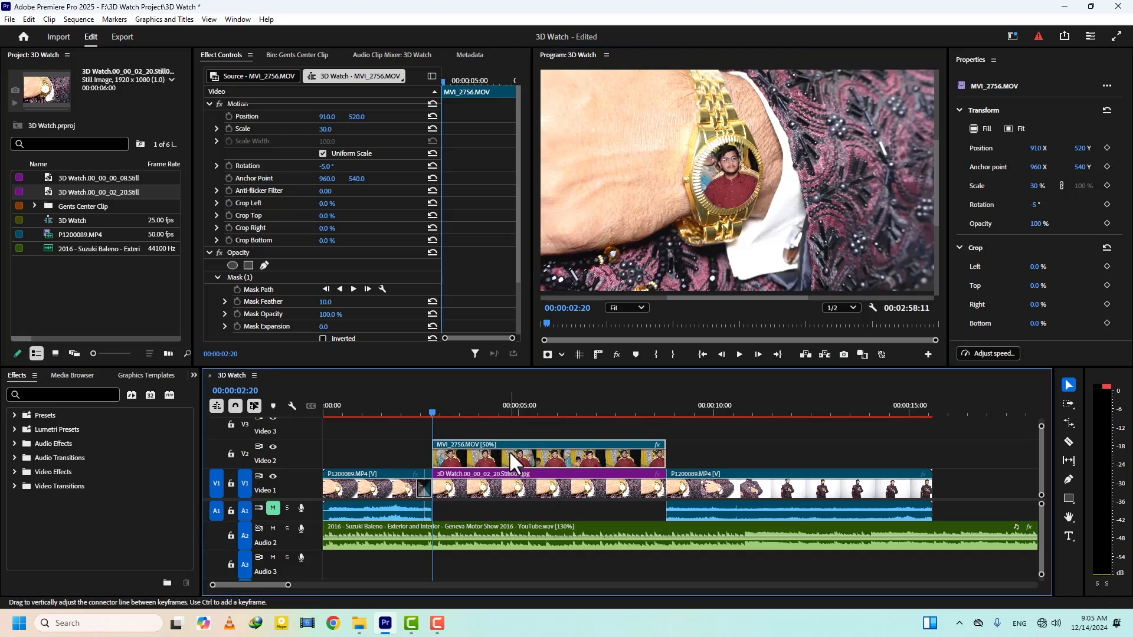
pyautogui.press('`')
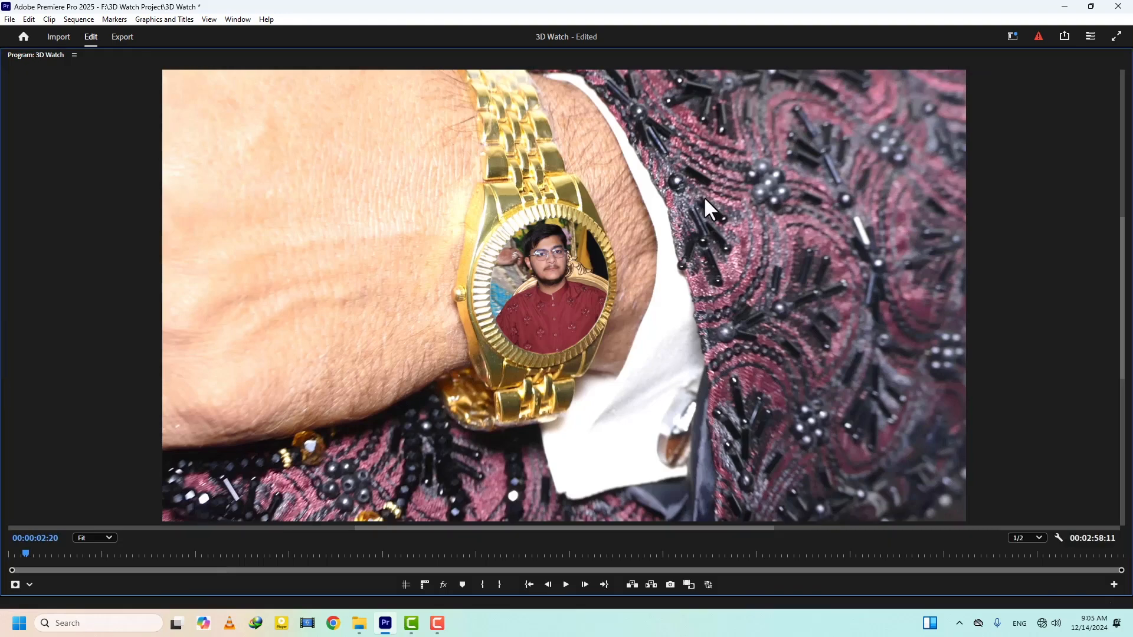
pyautogui.press('`')
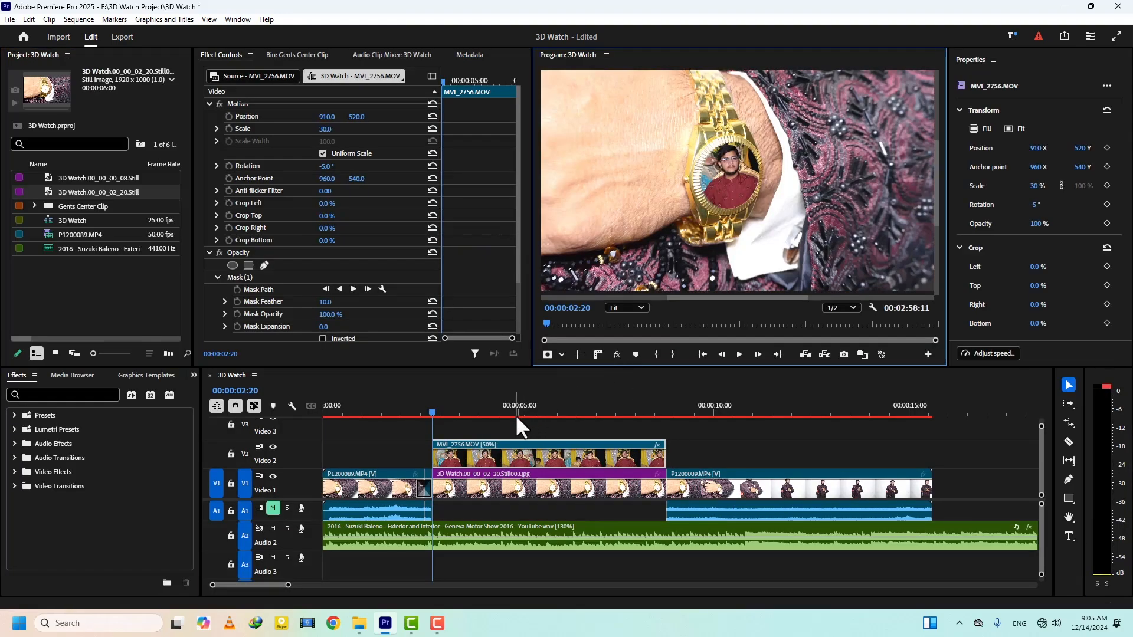
# - Split MVI_2756.MOV on Video 2 into fourteen short segments, with cuts from 00:00:02:24 to 00:00:08:12
pyautogui.click(492, 432)
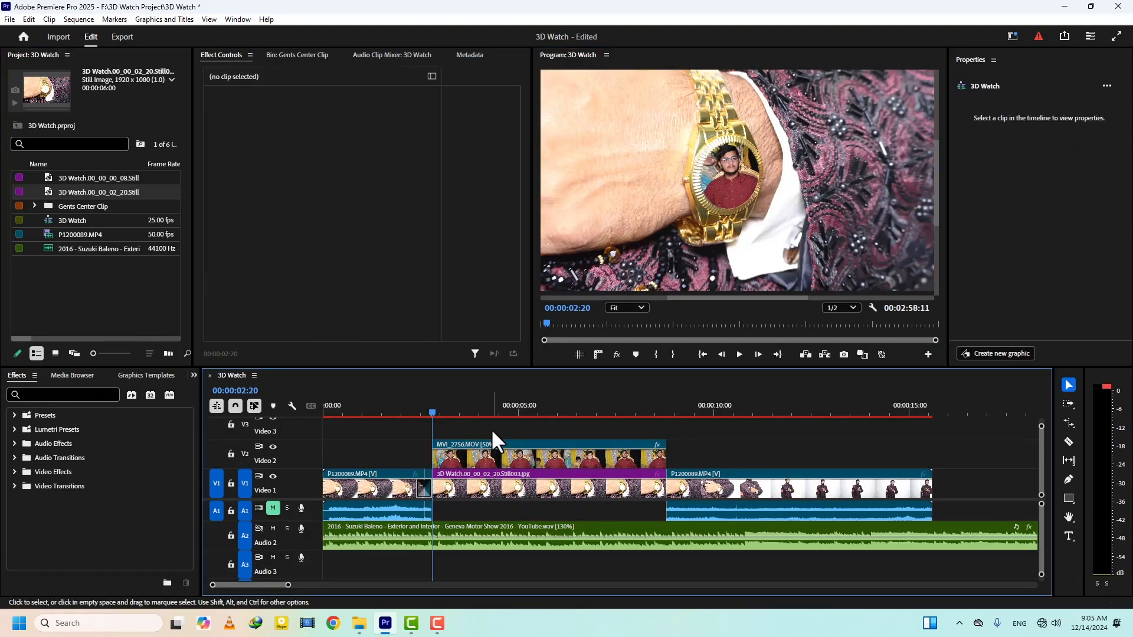
pyautogui.press('=')
pyautogui.moveTo(538, 405); pyautogui.dragTo(554, 411)
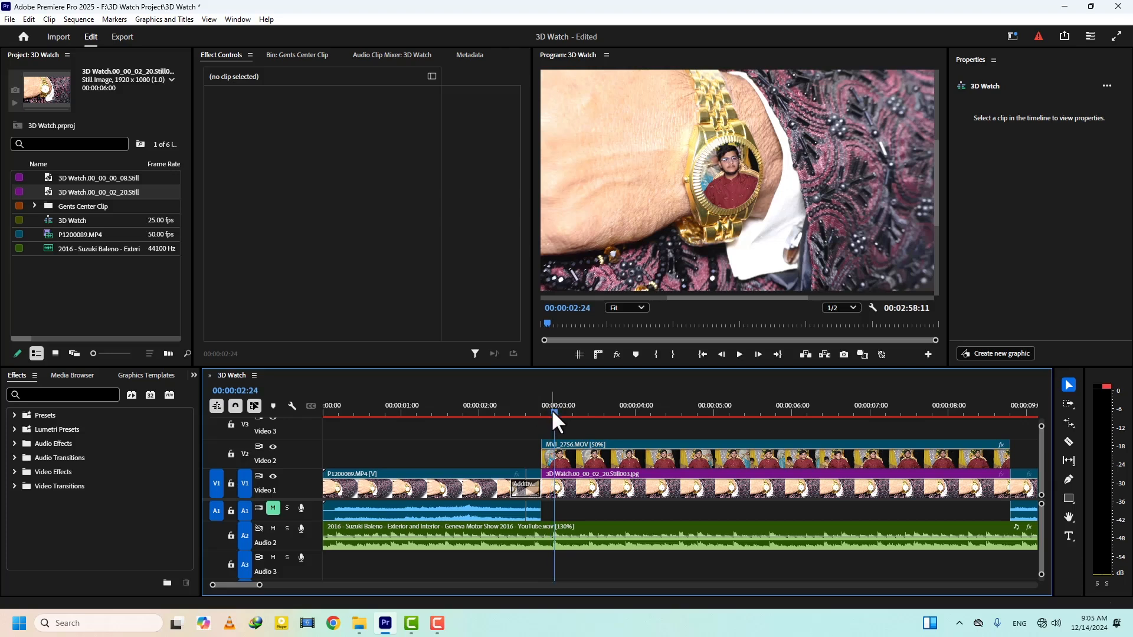
pyautogui.press('c')
pyautogui.click(554, 457)
pyautogui.moveTo(556, 417); pyautogui.dragTo(698, 416)
pyautogui.click(588, 457)
pyautogui.click(628, 459)
pyautogui.click(684, 459)
pyautogui.click(698, 457)
pyautogui.scroll(-2, 637, 440)
pyautogui.moveTo(608, 415); pyautogui.dragTo(826, 423)
pyautogui.click(644, 458)
pyautogui.click(682, 454)
pyautogui.click(734, 454)
pyautogui.click(753, 453)
pyautogui.click(788, 454)
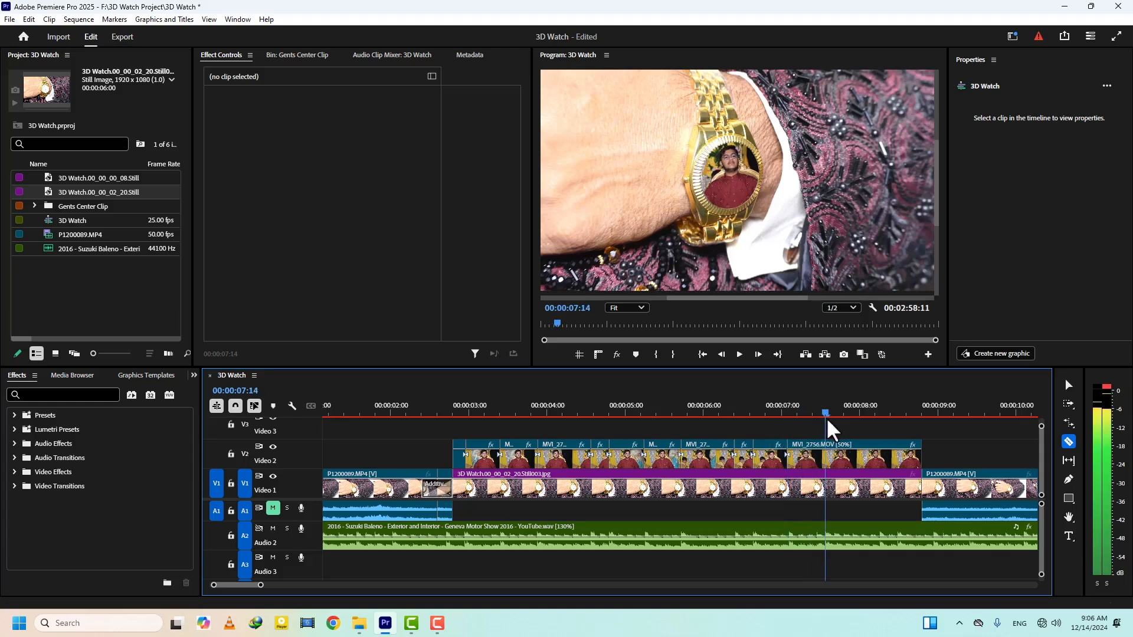
pyautogui.click(826, 453)
pyautogui.scroll(-2, 785, 434)
pyautogui.moveTo(723, 418); pyautogui.dragTo(791, 422)
pyautogui.click(772, 454)
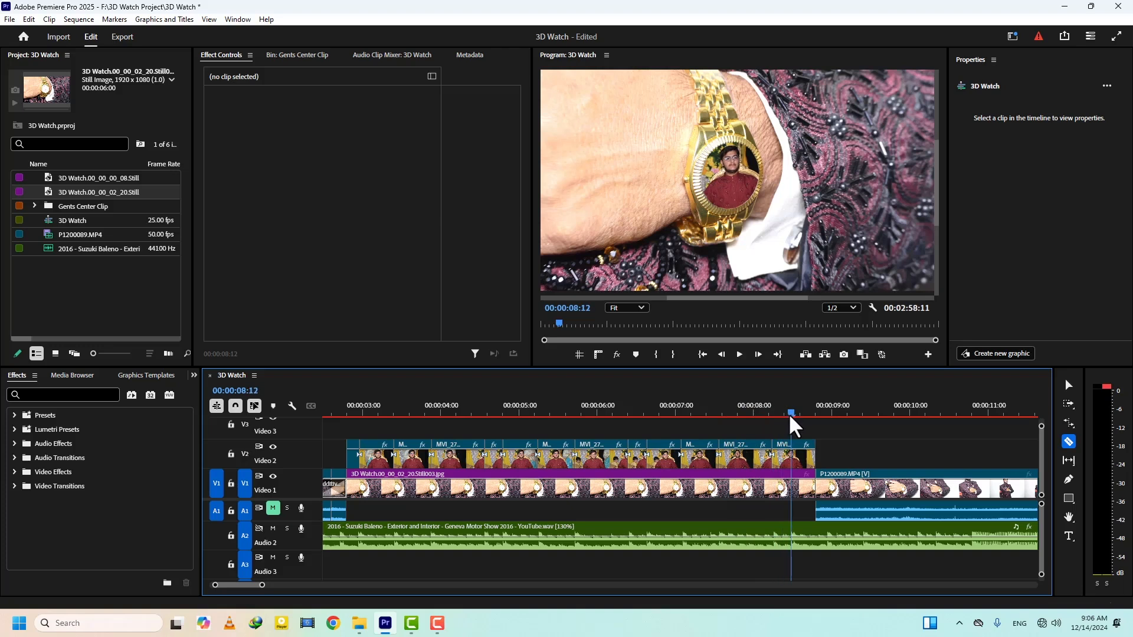
pyautogui.click(792, 455)
pyautogui.press('v')
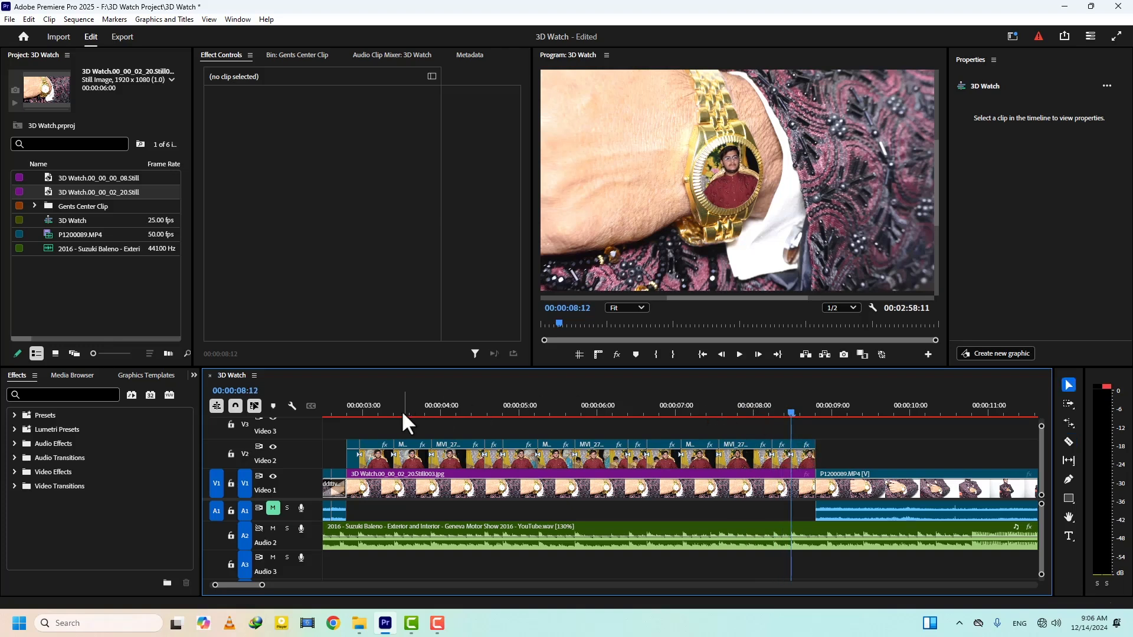
# - Open MVI_3580.MOV from the Gents Center Clip bin and mark its In point at 22;31;42;26
pyautogui.click(356, 397)
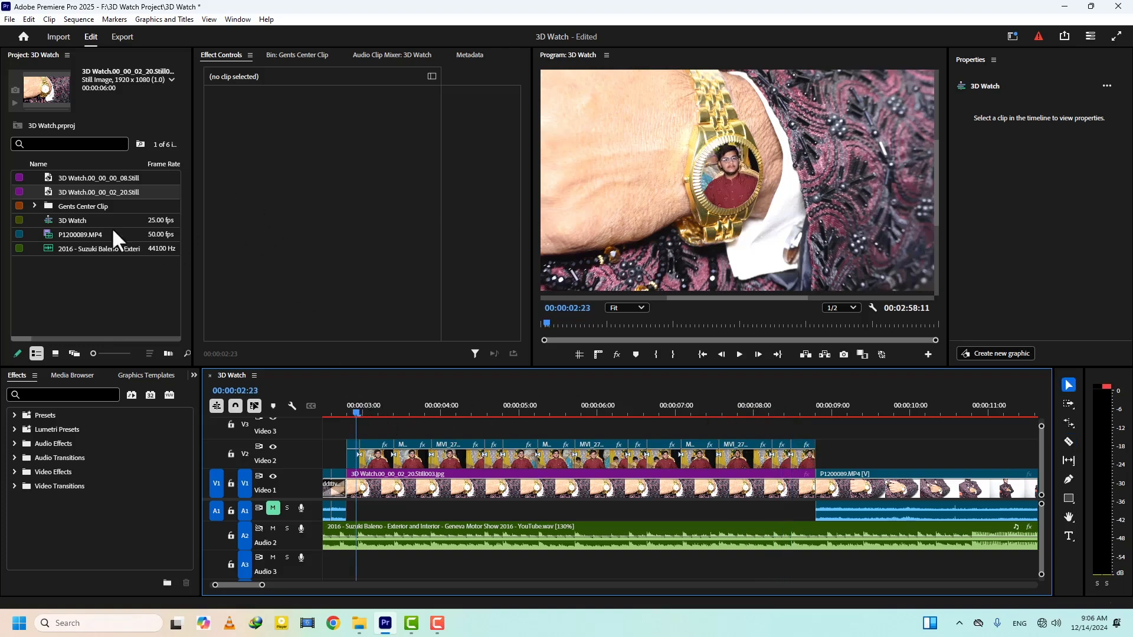
pyautogui.doubleClick(48, 206)
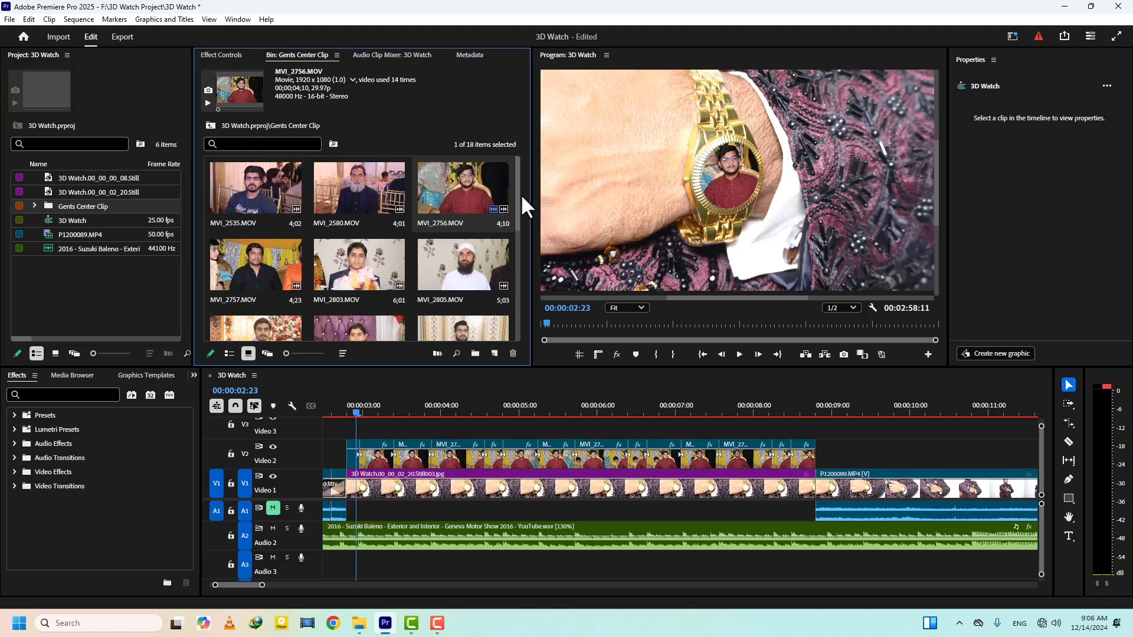
pyautogui.moveTo(518, 200); pyautogui.dragTo(519, 259)
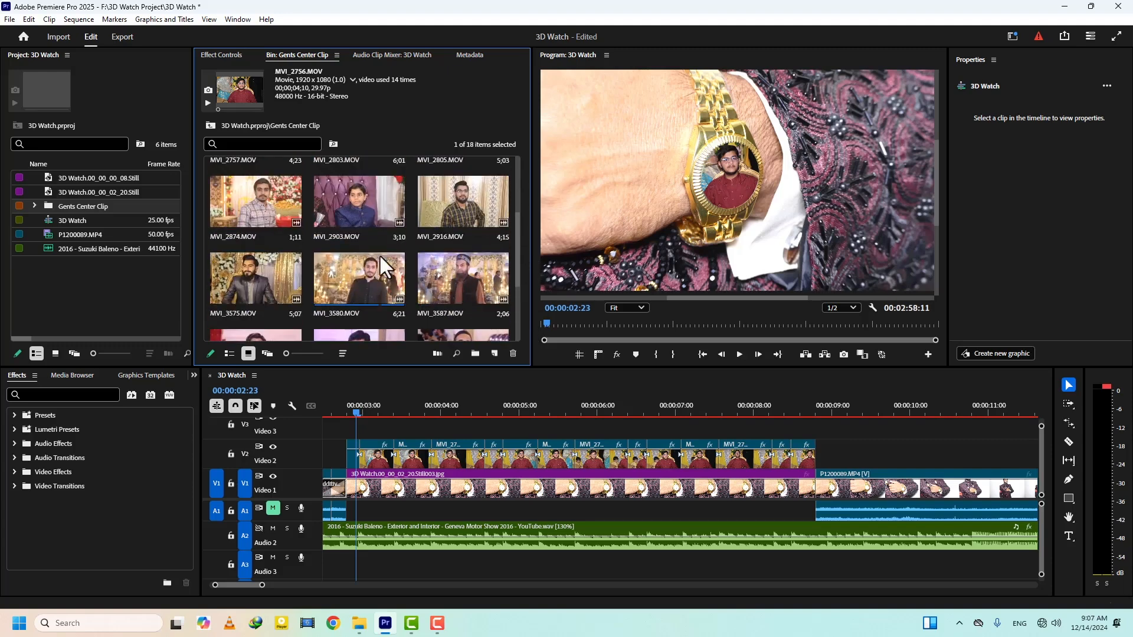
pyautogui.doubleClick(362, 274)
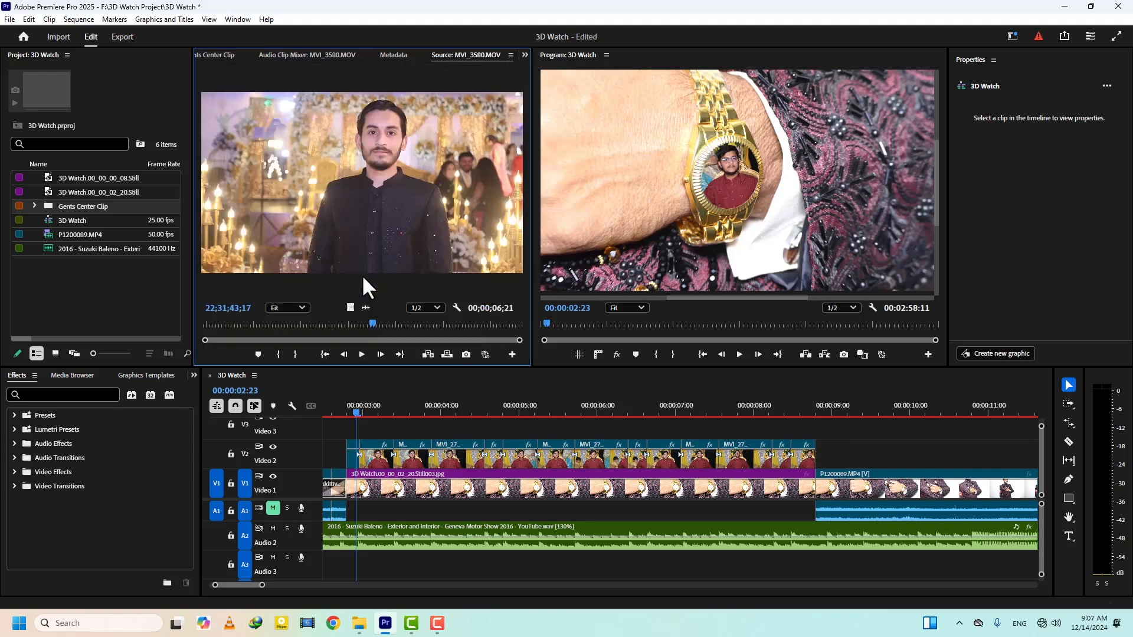
pyautogui.moveTo(369, 322); pyautogui.dragTo(335, 336)
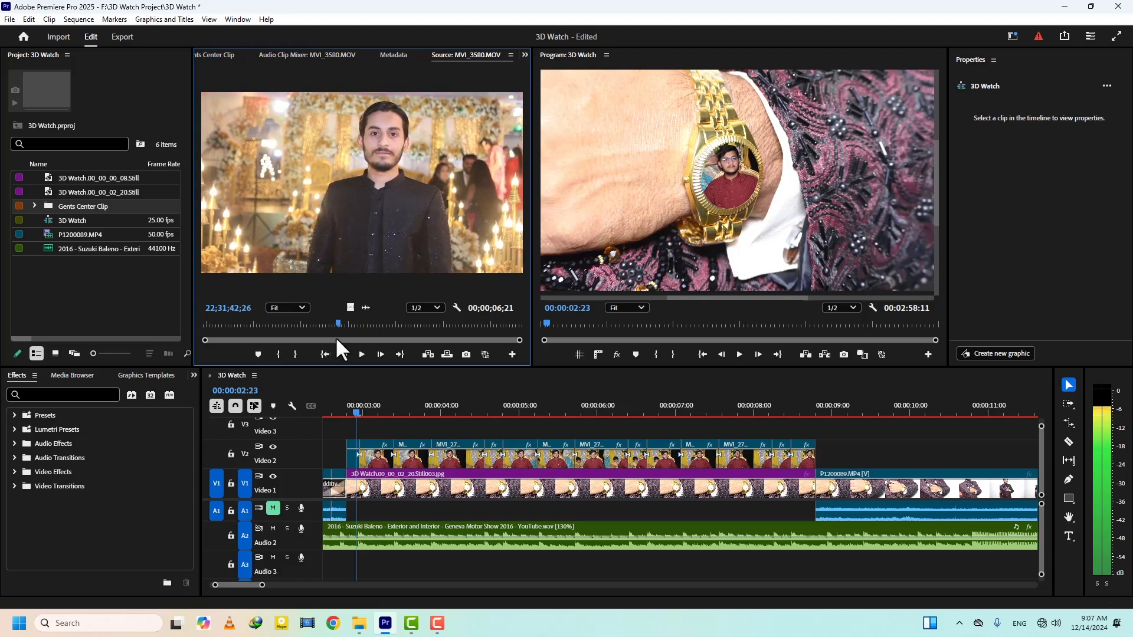
pyautogui.click(278, 354)
# - Replace the first short MVI_2756.MOV segment above the watch still with MVI_3580.MOV
pyautogui.click(353, 458)
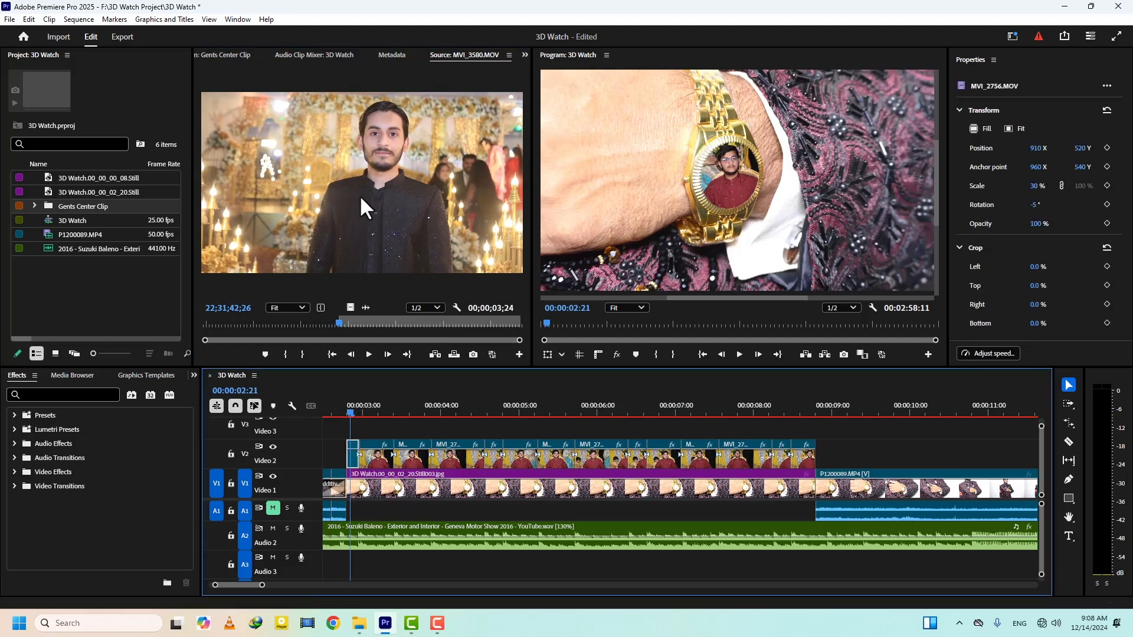
pyautogui.moveTo(359, 193); pyautogui.dragTo(668, 157)
pyautogui.moveTo(717, 130); pyautogui.dragTo(681, 243)
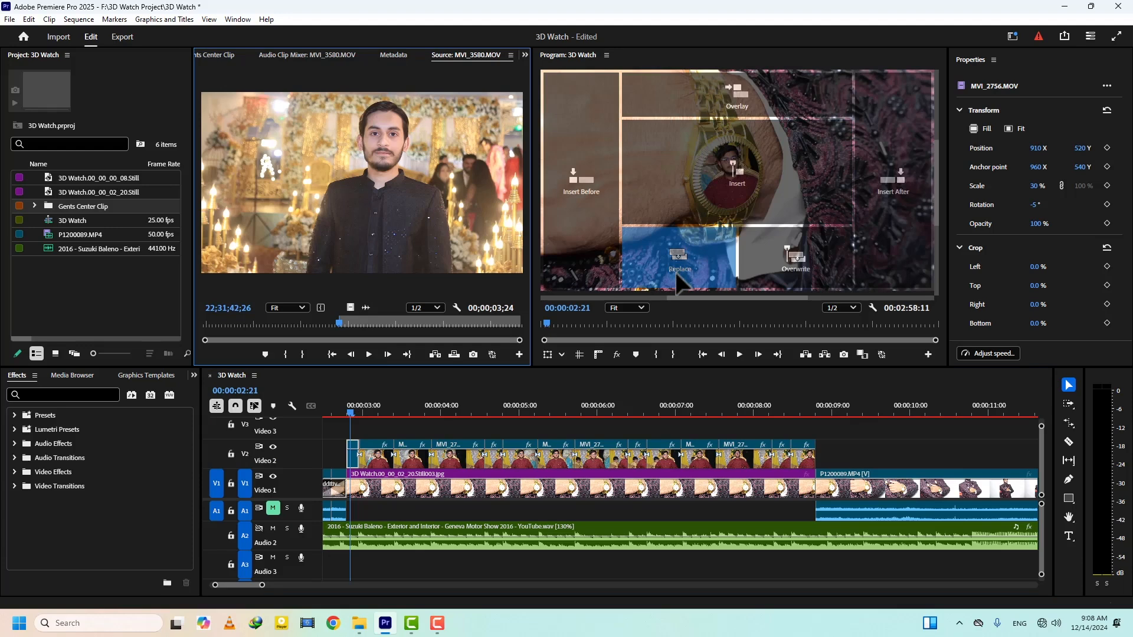
pyautogui.moveTo(677, 275); pyautogui.dragTo(679, 278)
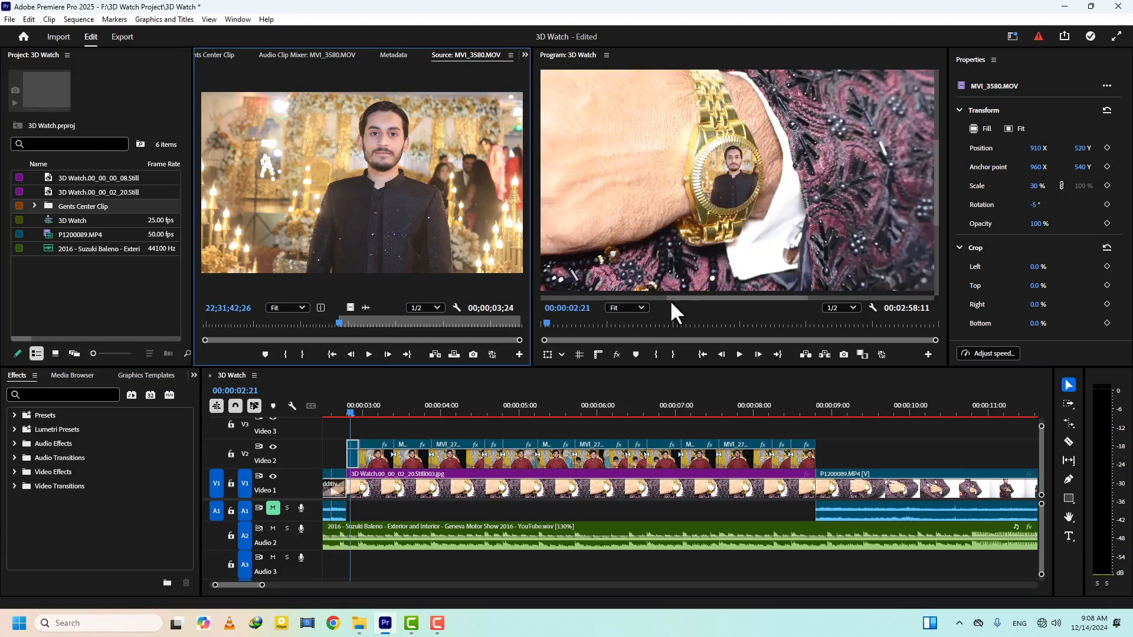
# - Return to the Gents Center Clip bin and replace the second MVI_2756.MOV segment, at 00:00:03:04, with MVI_2874.MOV
pyautogui.click(511, 55)
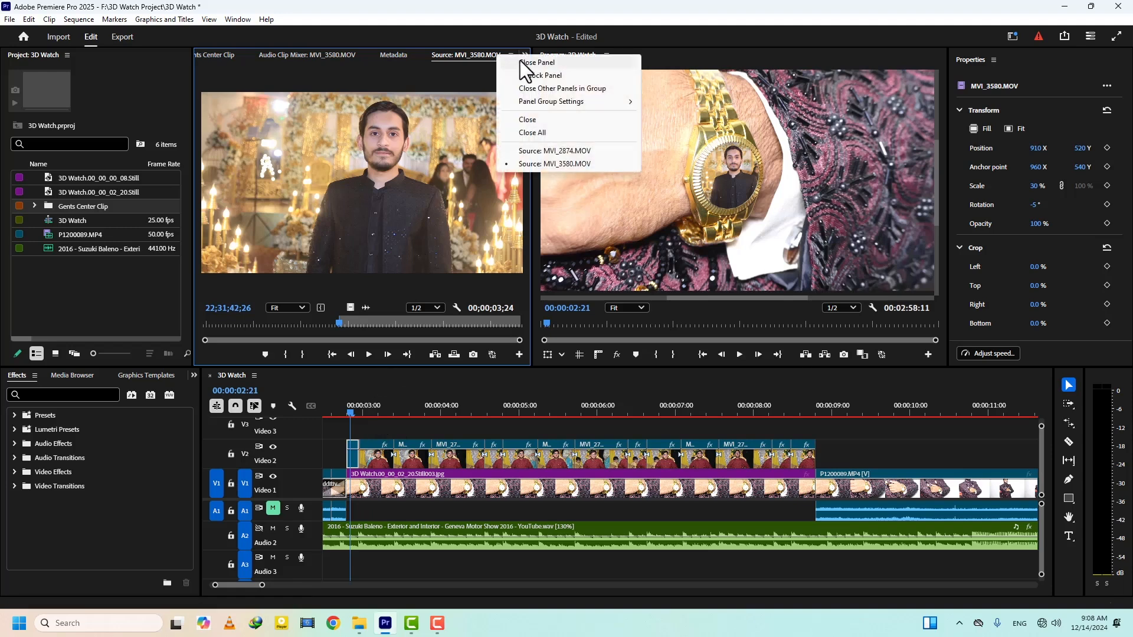
pyautogui.click(523, 62)
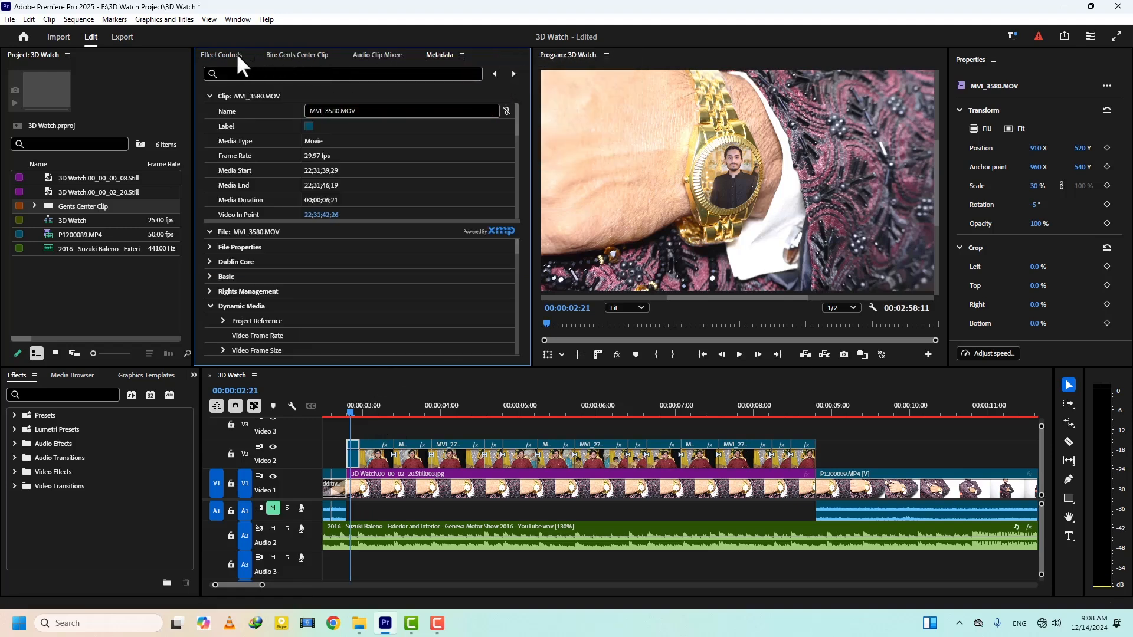
pyautogui.click(283, 56)
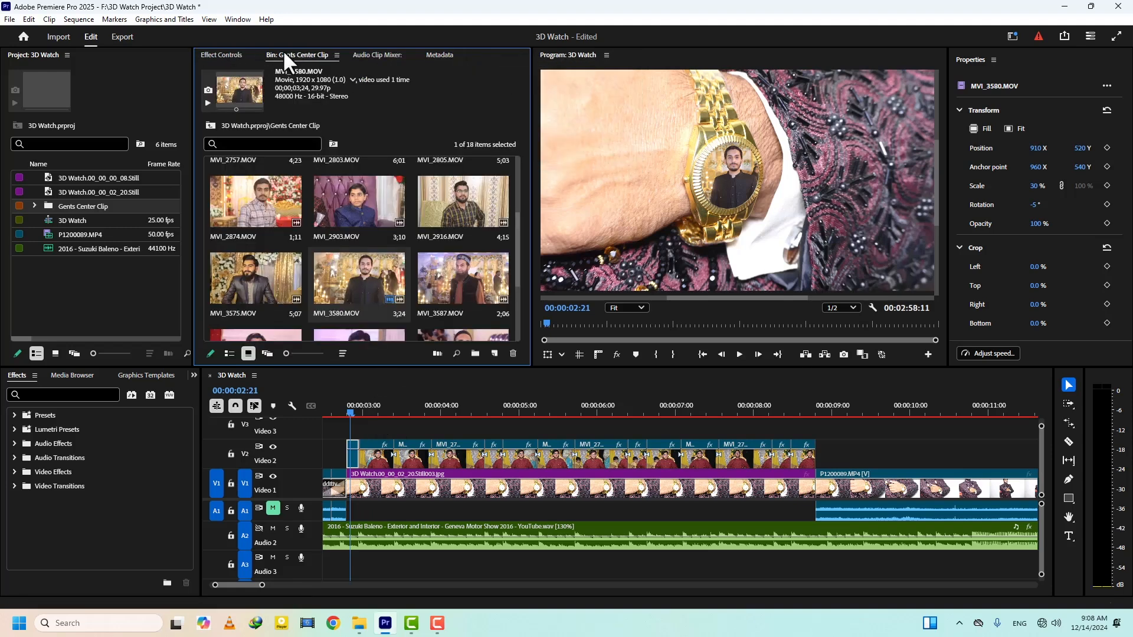
pyautogui.click(374, 404)
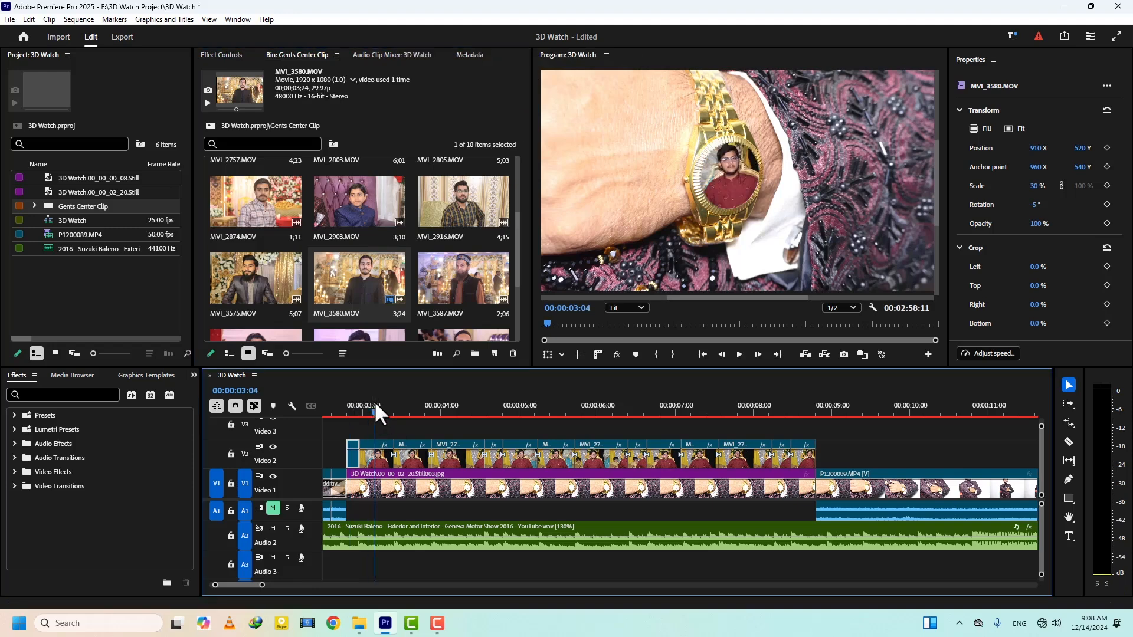
pyautogui.click(371, 454)
pyautogui.moveTo(269, 209); pyautogui.dragTo(665, 275)
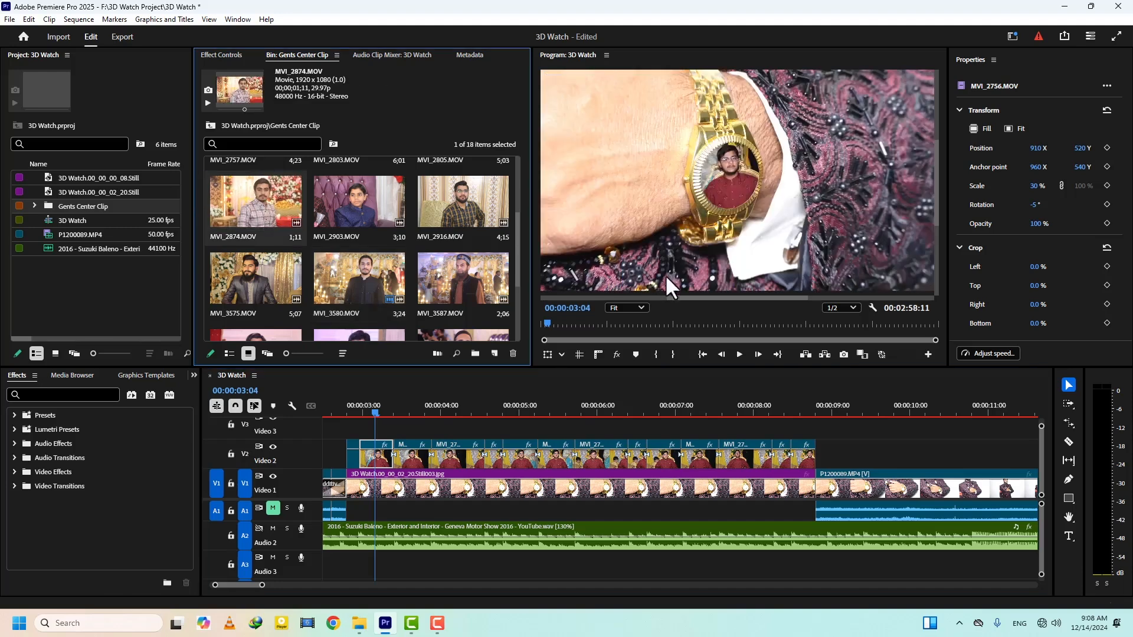
# - Replace the third MVI_2756.MOV segment, at 00:00:03:16, with MVI_2916.MOV, undoing a trial of MVI_2903.MOV
pyautogui.click(414, 405)
pyautogui.click(409, 452)
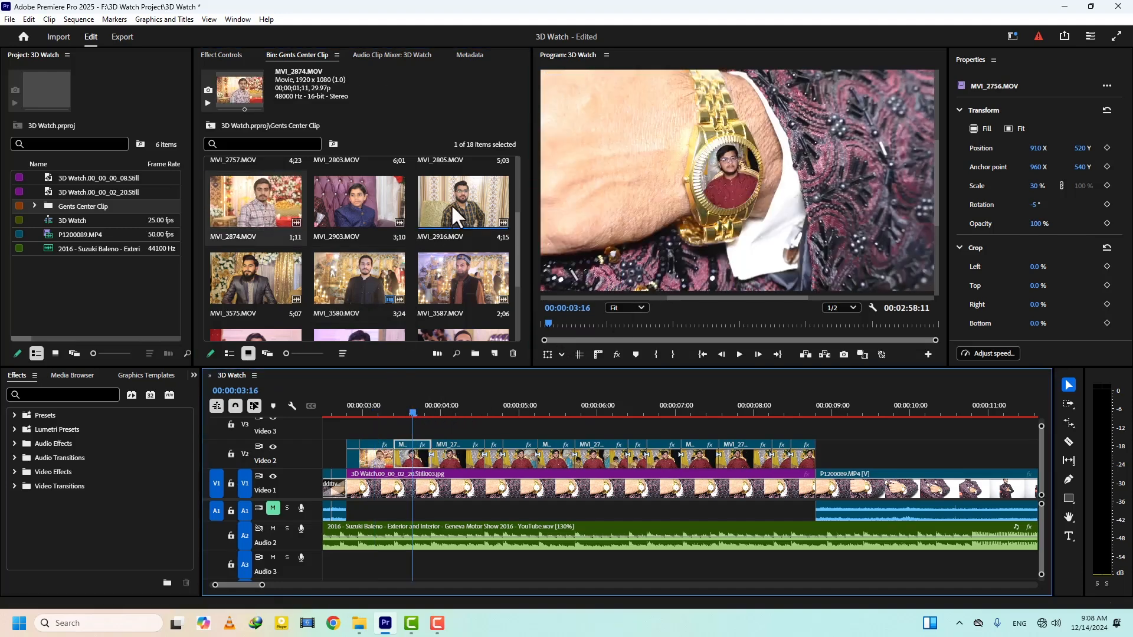
pyautogui.moveTo(362, 200); pyautogui.dragTo(650, 261)
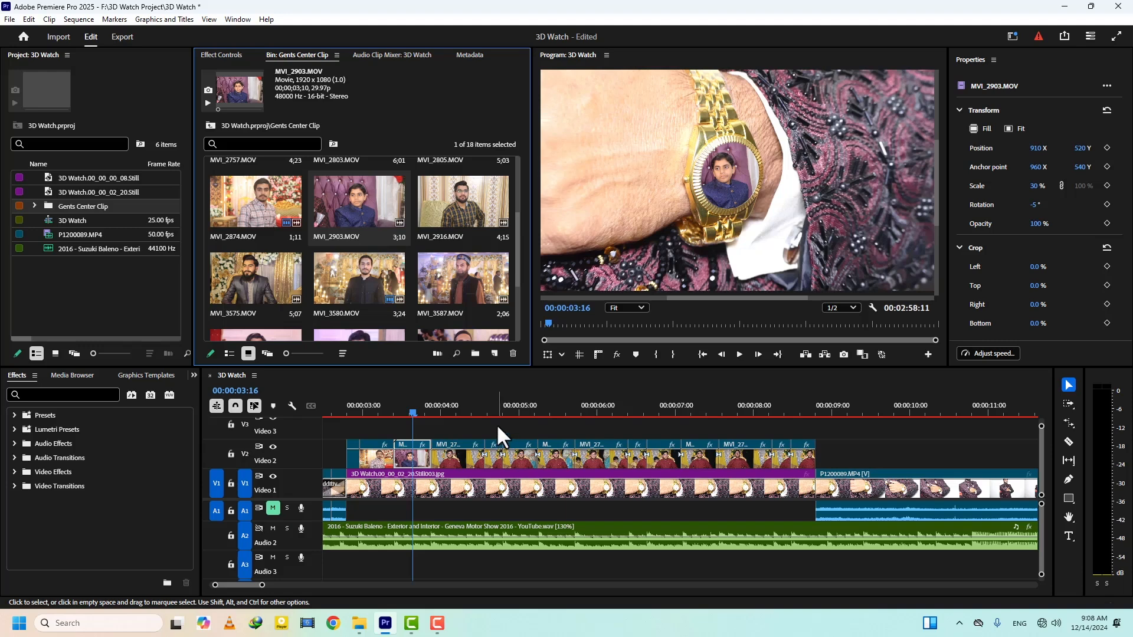
pyautogui.hotkey('ctrl', 'z')
pyautogui.moveTo(451, 199); pyautogui.dragTo(649, 261)
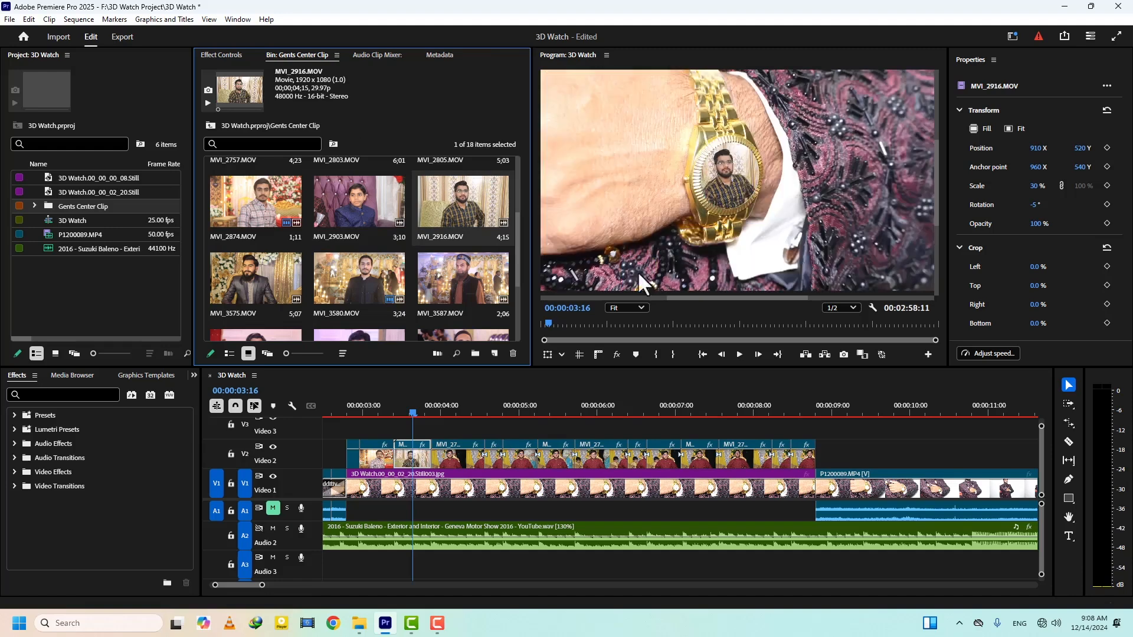
# - Set the In point of MVI_3575.MOV to 22;31;06;03 and replace the fourth MVI_2756.MOV segment, at 00:00:04:03, with it
pyautogui.click(450, 407)
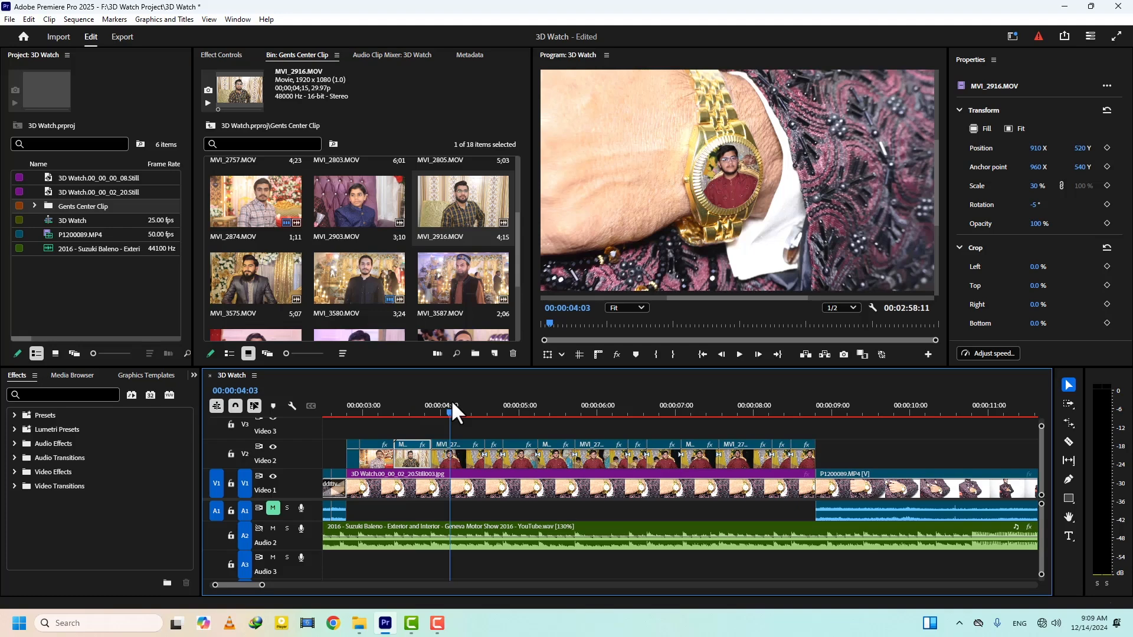
pyautogui.click(450, 452)
pyautogui.moveTo(255, 295); pyautogui.dragTo(654, 282)
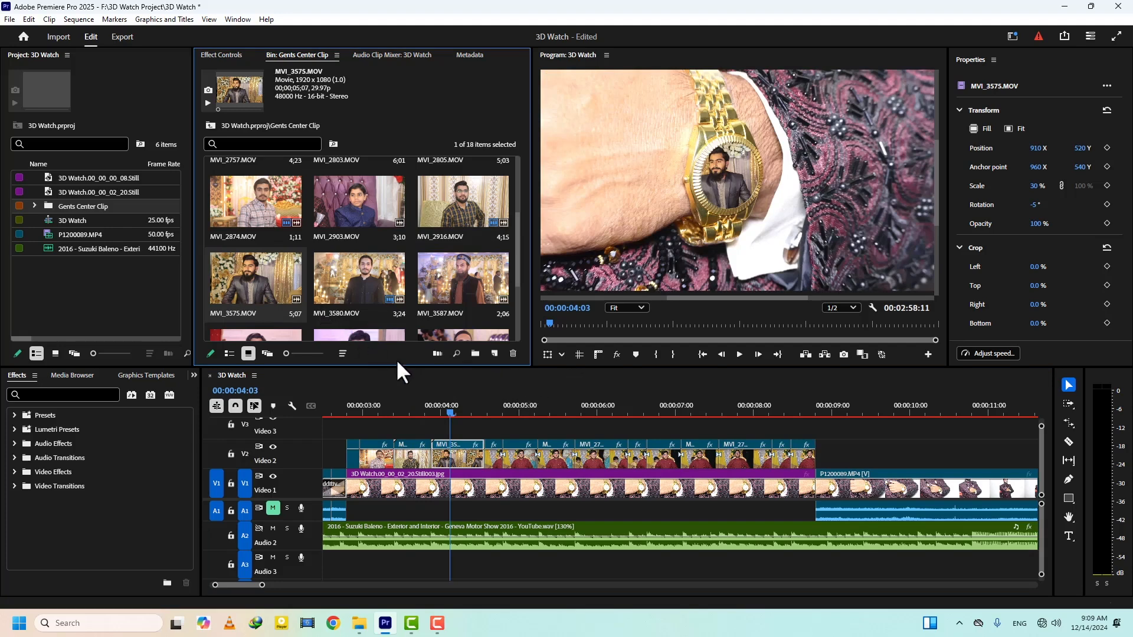
pyautogui.hotkey('ctrl', 'z')
pyautogui.doubleClick(242, 280)
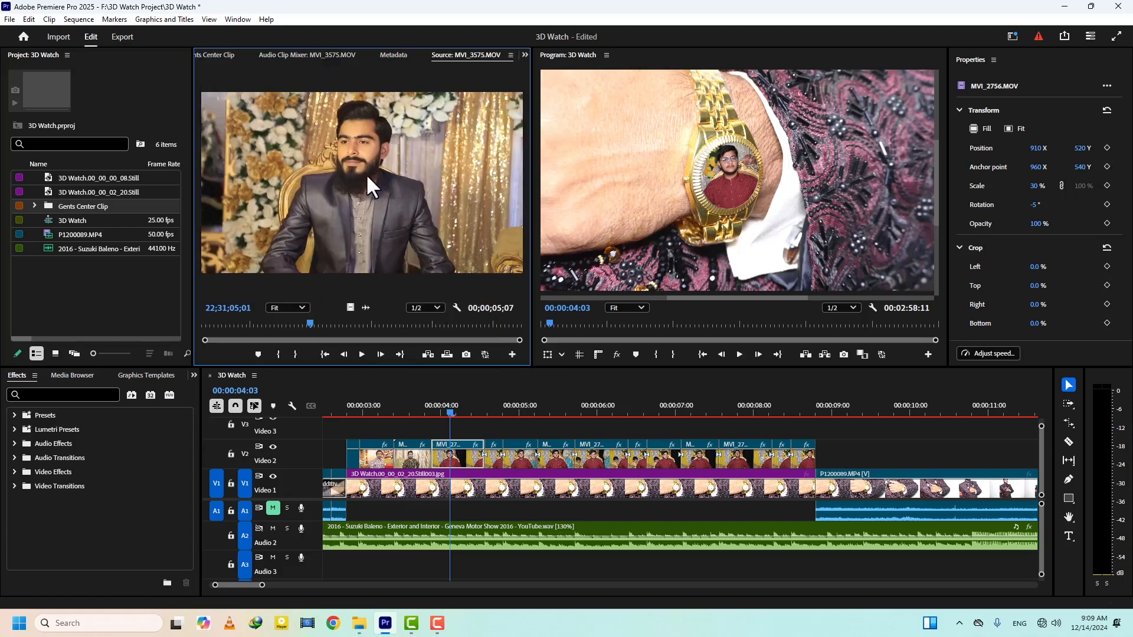
pyautogui.moveTo(317, 325); pyautogui.dragTo(376, 336)
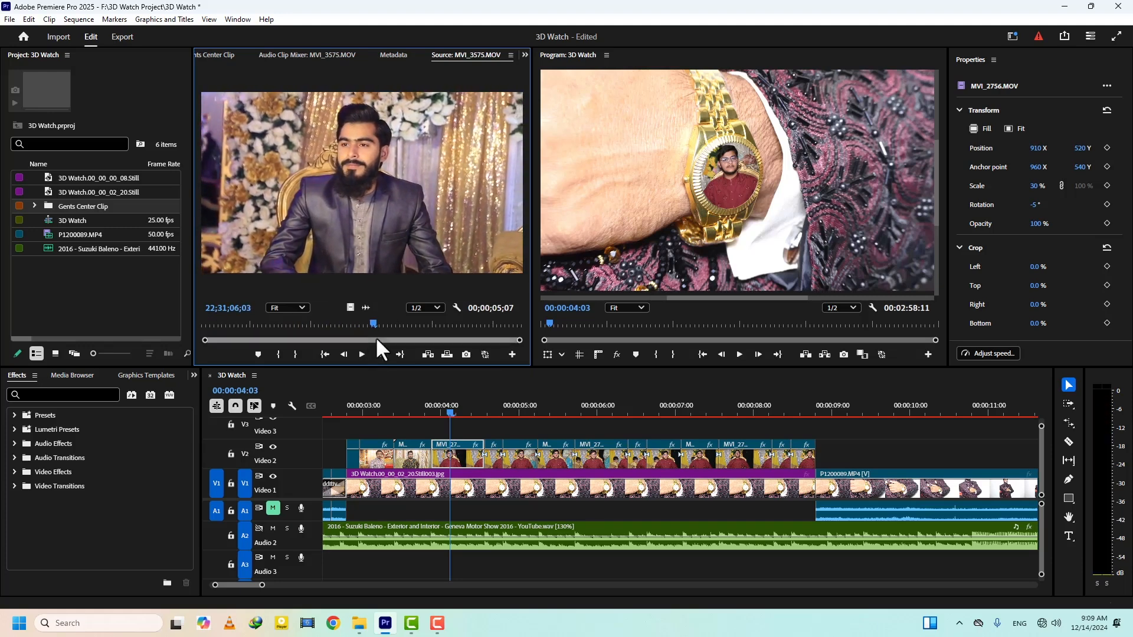
pyautogui.click(279, 355)
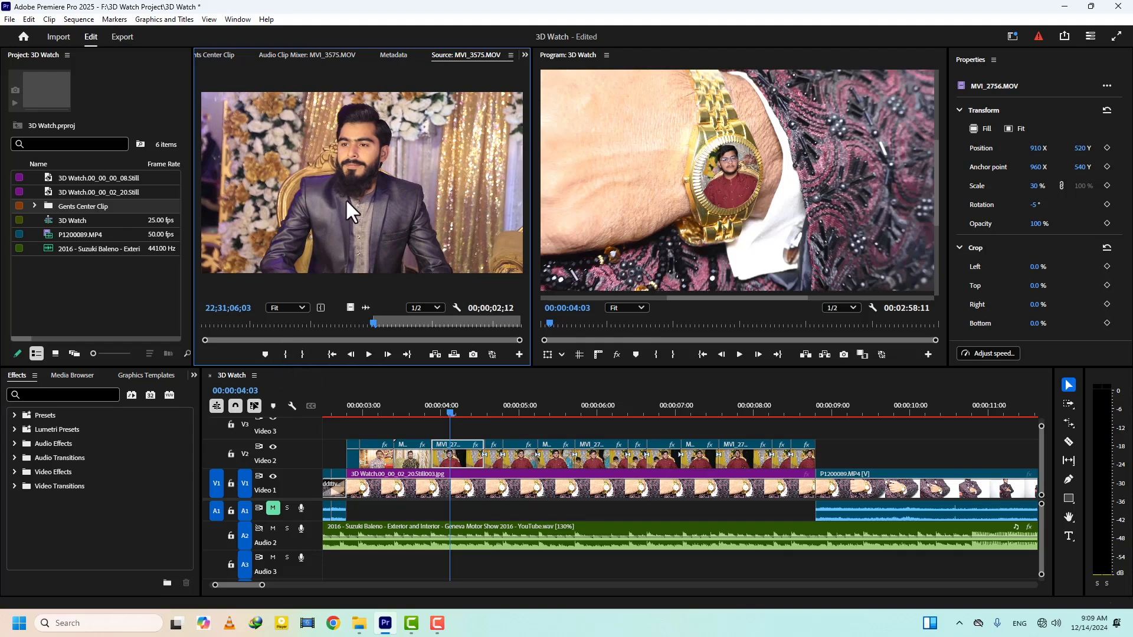
pyautogui.moveTo(362, 183); pyautogui.dragTo(671, 256)
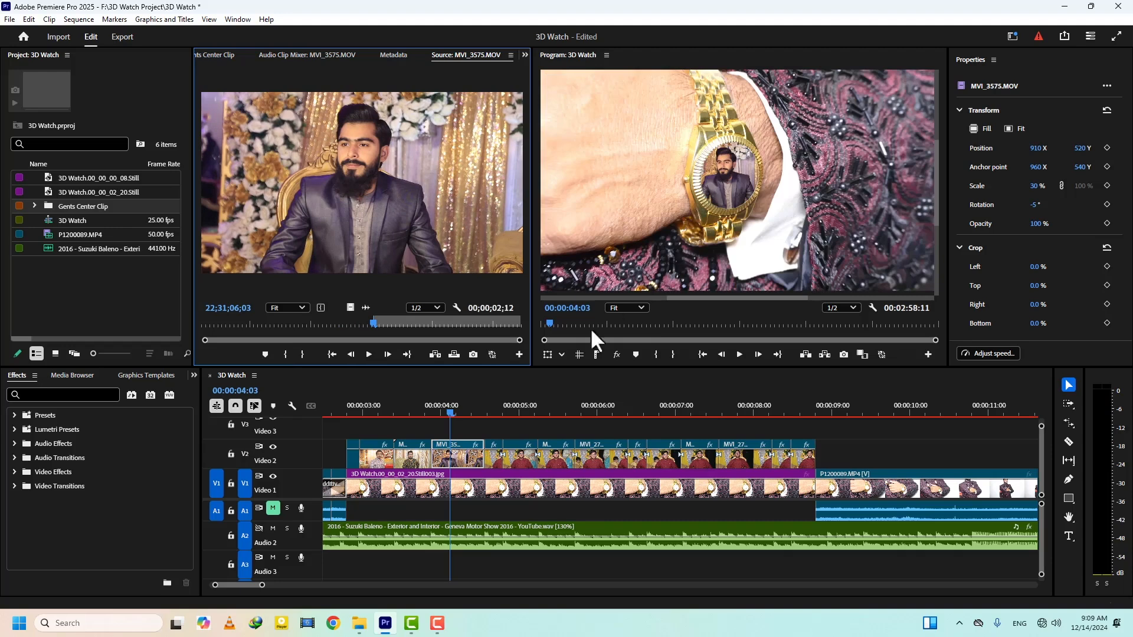
# - Replace the fifth MVI_2756.MOV segment, at 00:00:04:17, with MVI_3587.MOV from the Gents Center Clip bin
pyautogui.click(491, 408)
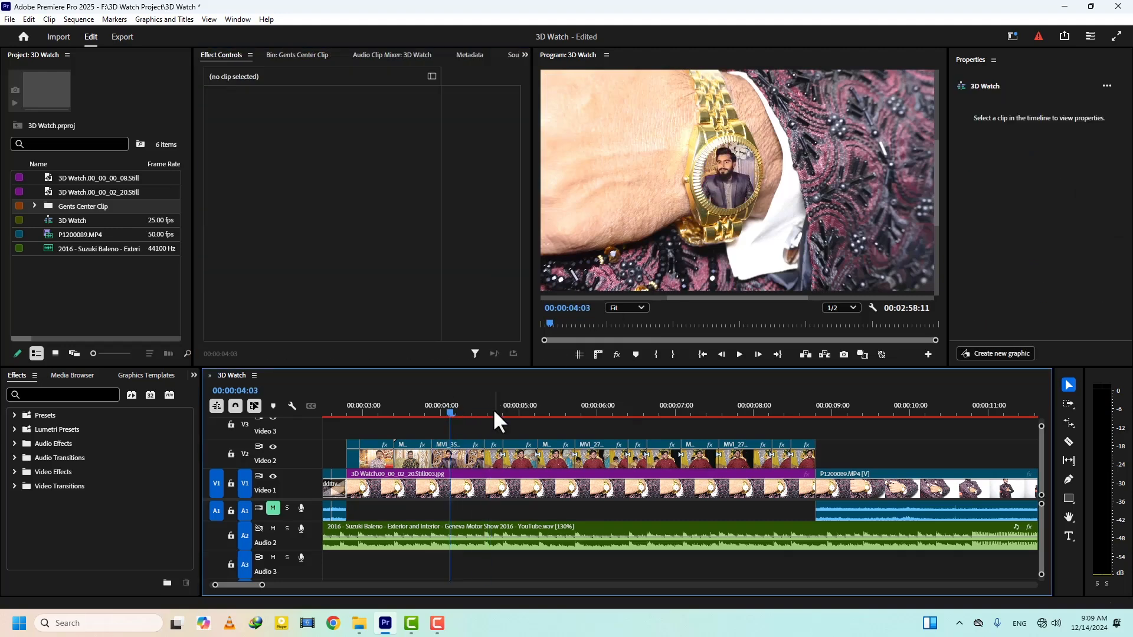
pyautogui.click(494, 408)
pyautogui.doubleClick(495, 452)
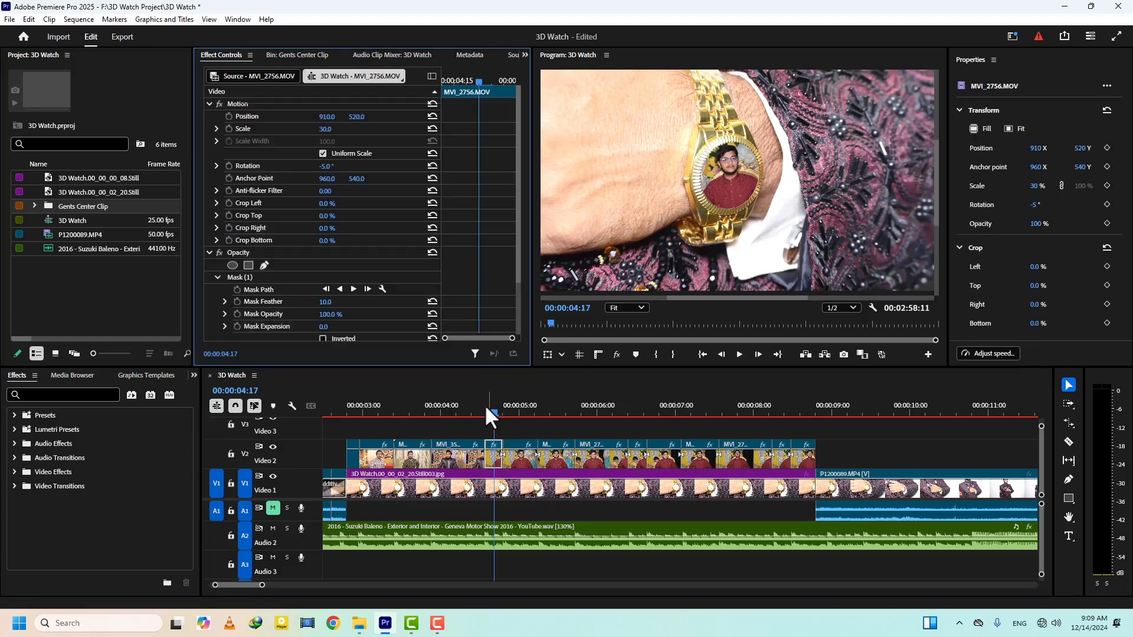
pyautogui.click(302, 56)
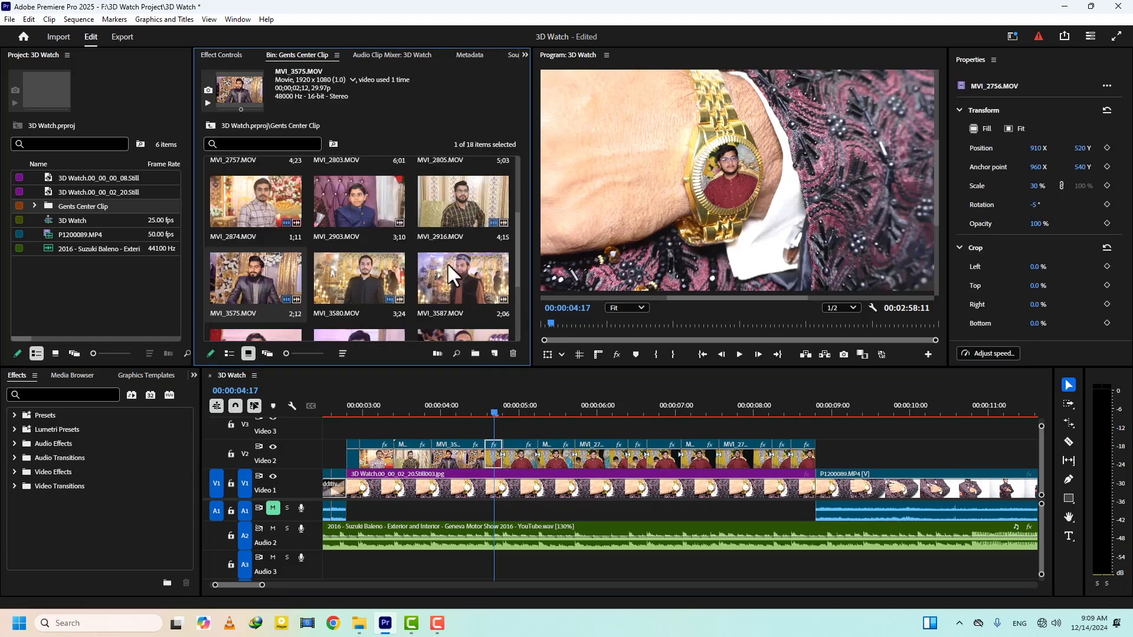
pyautogui.moveTo(565, 263); pyautogui.dragTo(654, 258)
# - Replace the sixth segment, at 00:00:05:01, with MVI_3623.MOV and the seventh, at 00:00:05:10, with MVI_3625.MOV
pyautogui.click(523, 403)
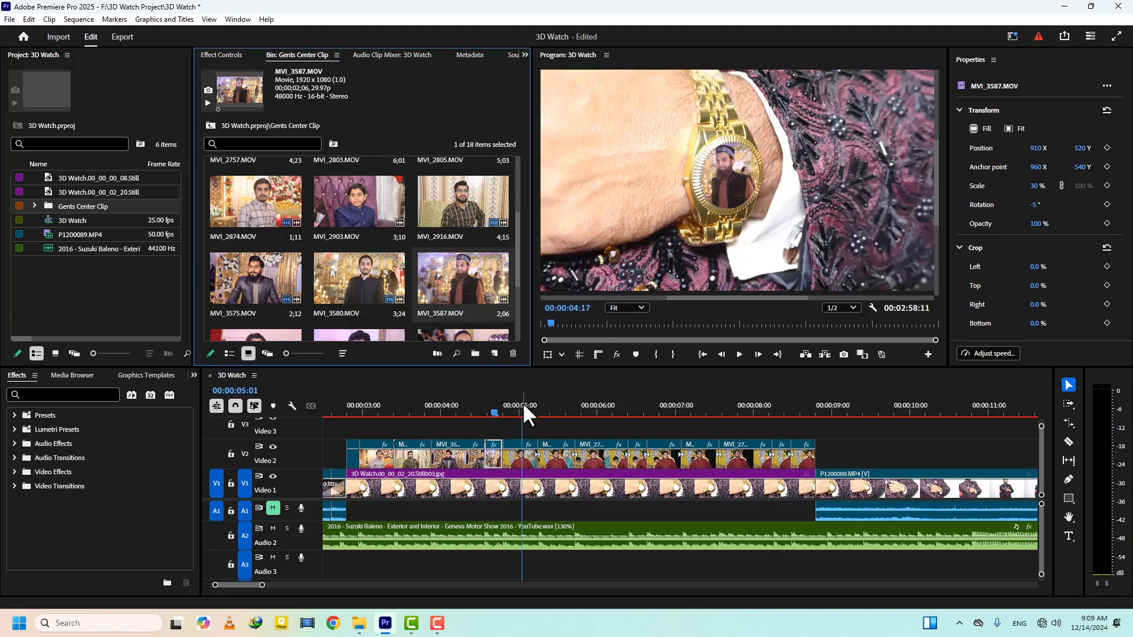
pyautogui.click(517, 454)
pyautogui.moveTo(514, 228); pyautogui.dragTo(518, 264)
pyautogui.moveTo(246, 243); pyautogui.dragTo(658, 266)
pyautogui.moveTo(522, 406); pyautogui.dragTo(552, 407)
pyautogui.click(550, 438)
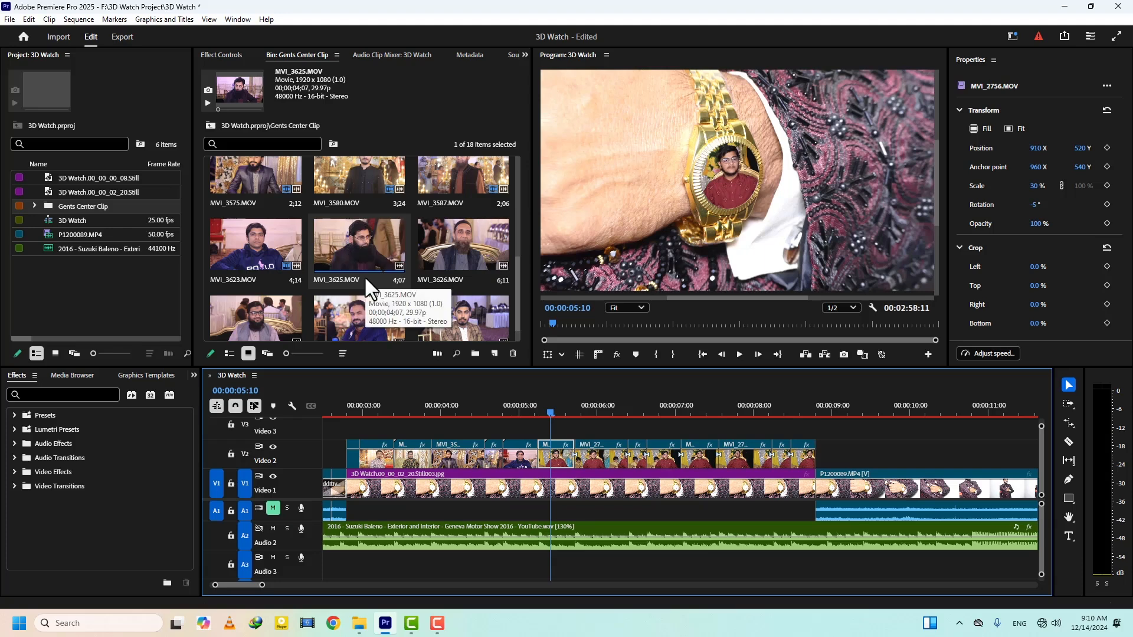
pyautogui.click(353, 249)
pyautogui.moveTo(352, 246); pyautogui.dragTo(652, 260)
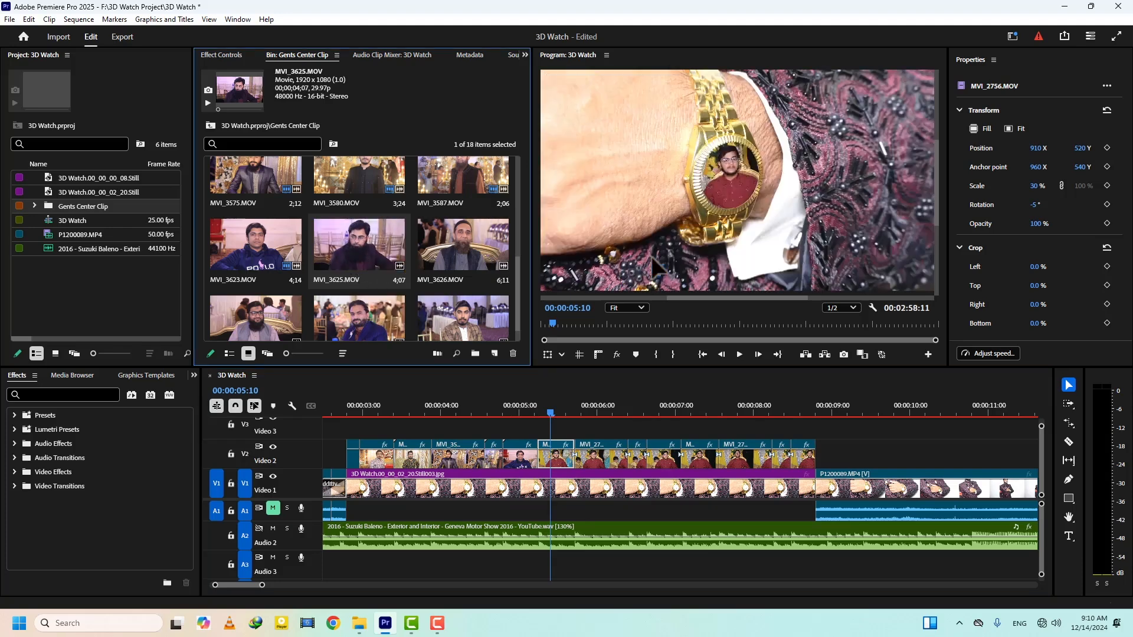
# - Replace the eighth segment, at 00:00:05:24, with MVI_3626.MOV and the ninth, at 00:00:06:14, with MVI_3630.MOV
pyautogui.click(593, 409)
pyautogui.click(591, 459)
pyautogui.click(459, 246)
pyautogui.moveTo(456, 243); pyautogui.dragTo(645, 259)
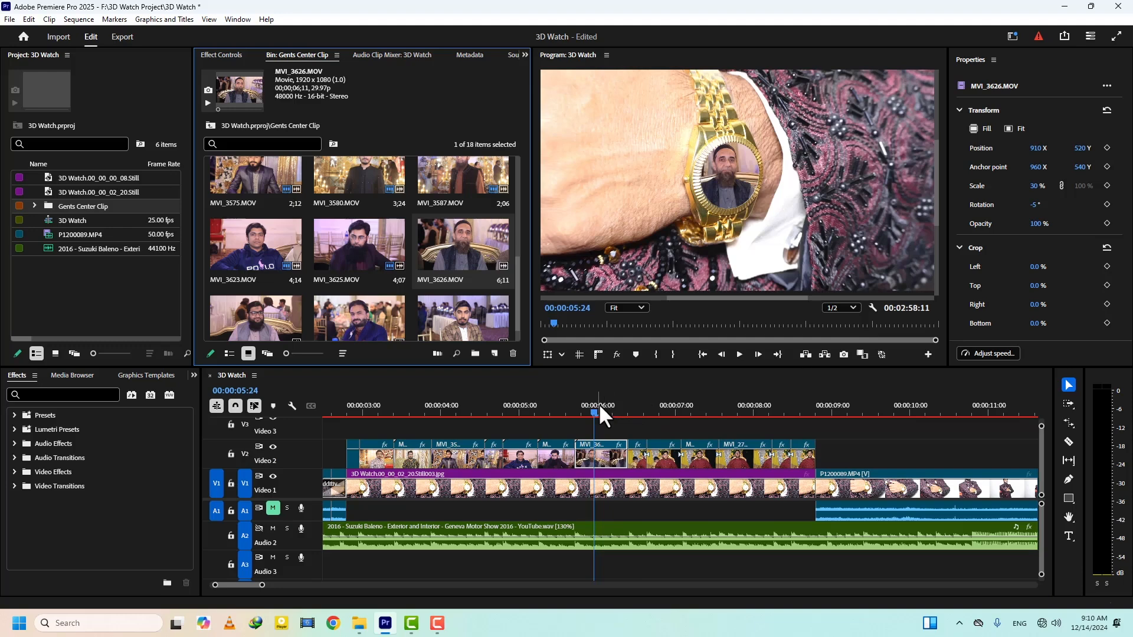
pyautogui.click(643, 407)
pyautogui.click(635, 458)
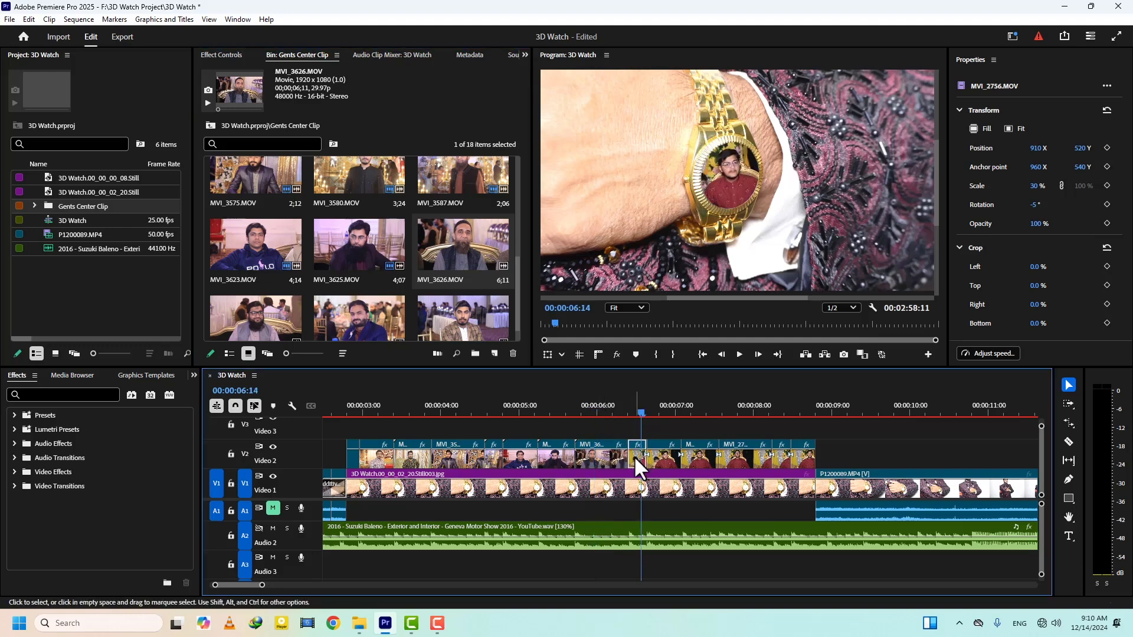
pyautogui.moveTo(253, 324); pyautogui.dragTo(660, 271)
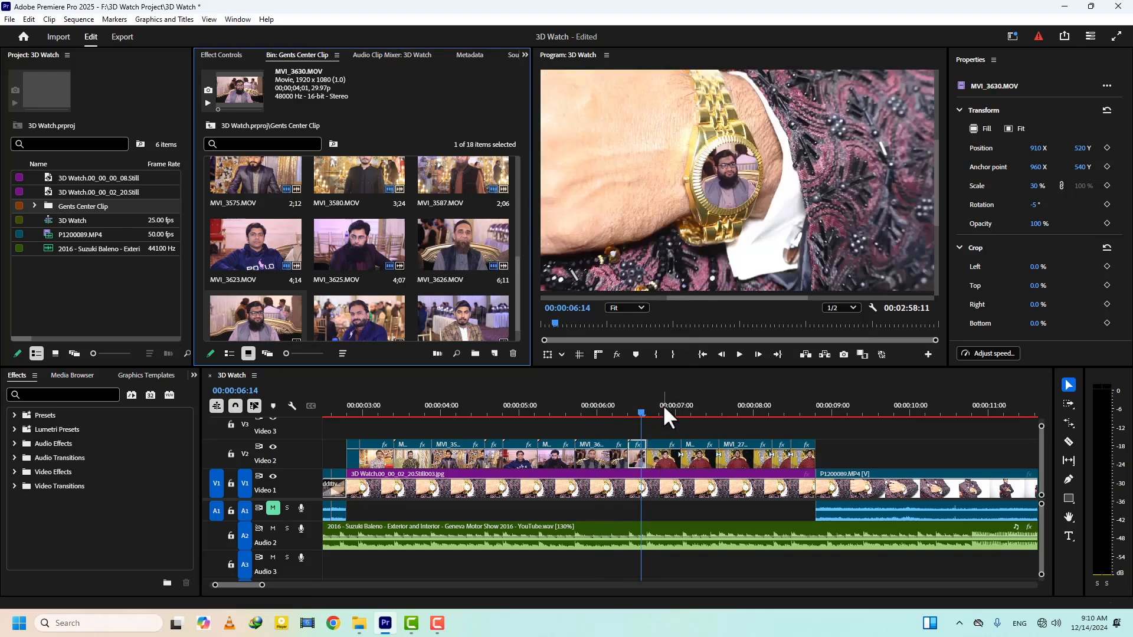
# - Replace the tenth segment, at 00:00:06:21, with MVI_3648.MOV and the eleventh, at 00:00:07:08, with MVI_3675.MOV
pyautogui.click(663, 407)
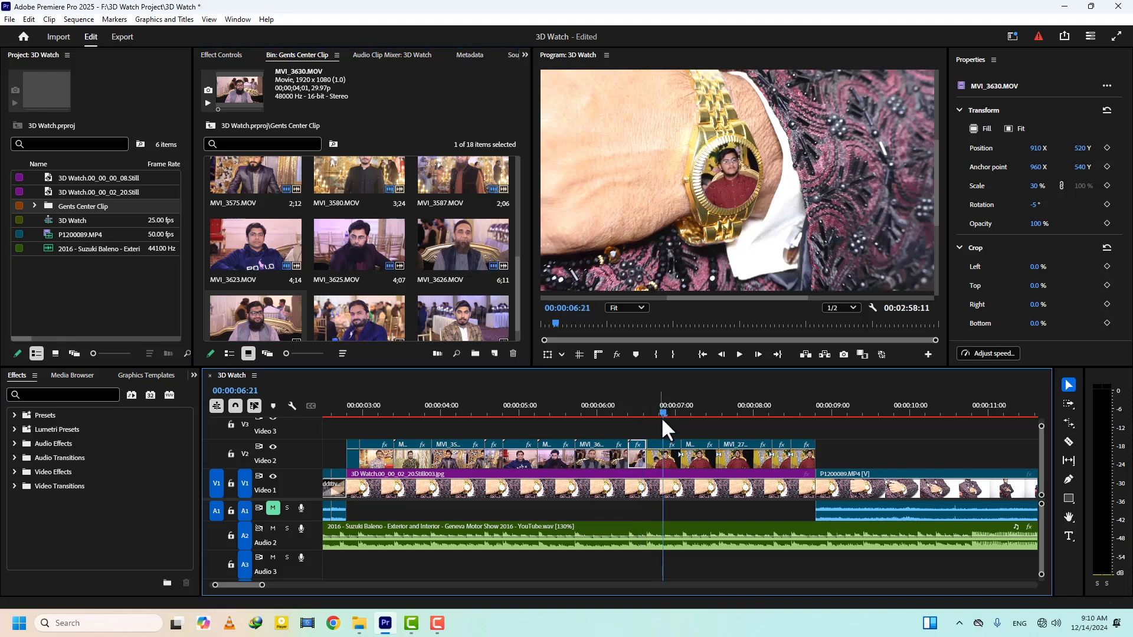
pyautogui.click(663, 459)
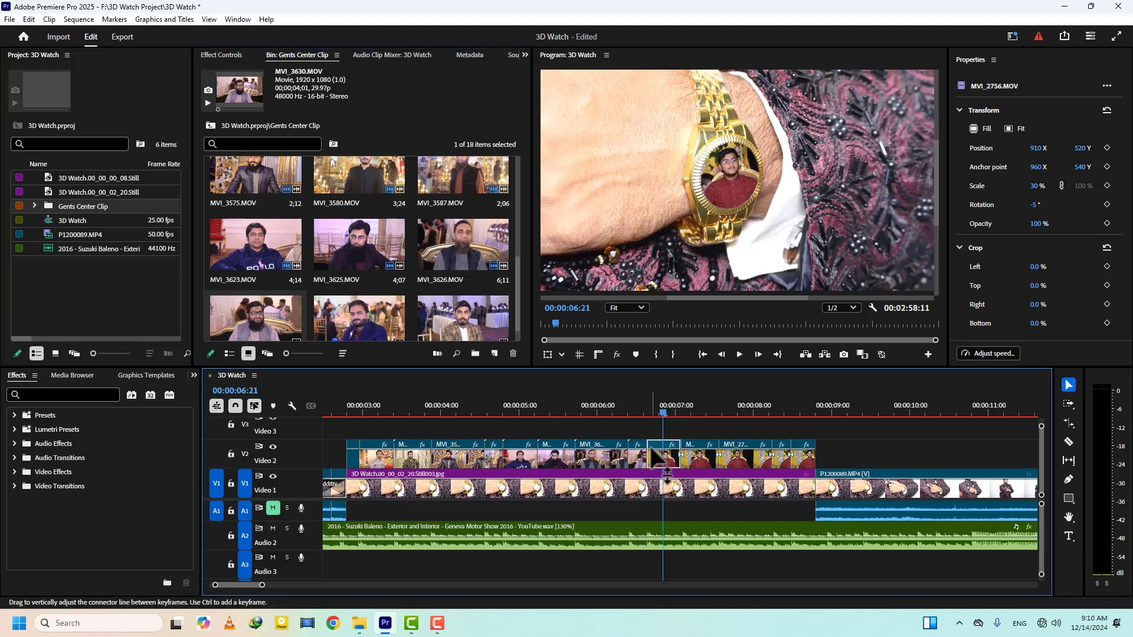
pyautogui.moveTo(373, 319); pyautogui.dragTo(676, 274)
pyautogui.scroll(-3, 702, 427)
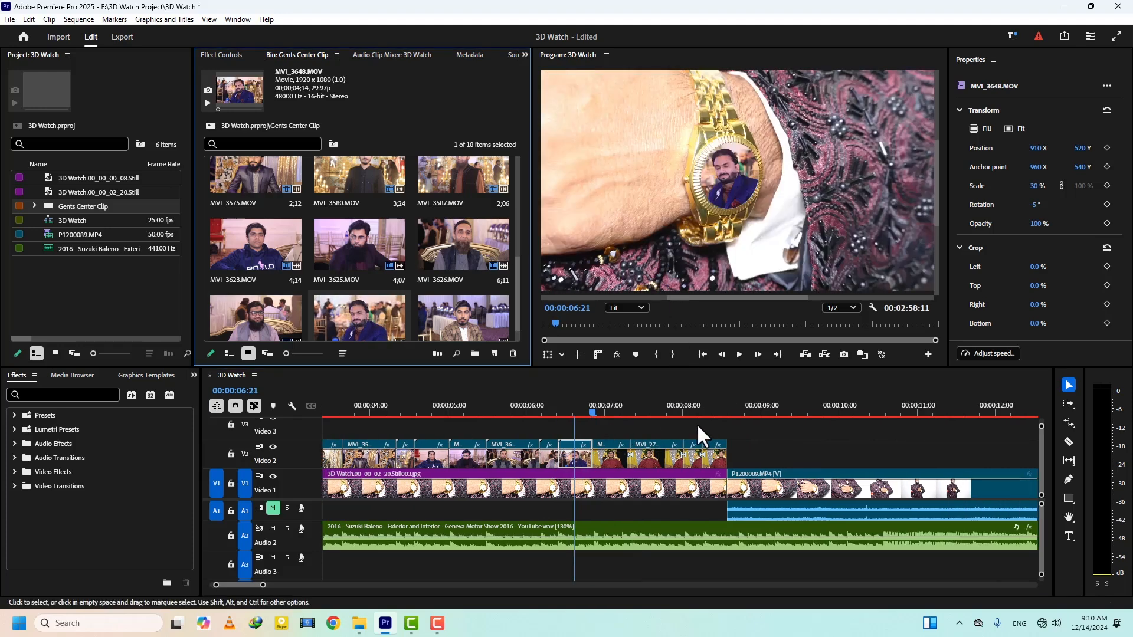
pyautogui.click(612, 410)
pyautogui.click(608, 461)
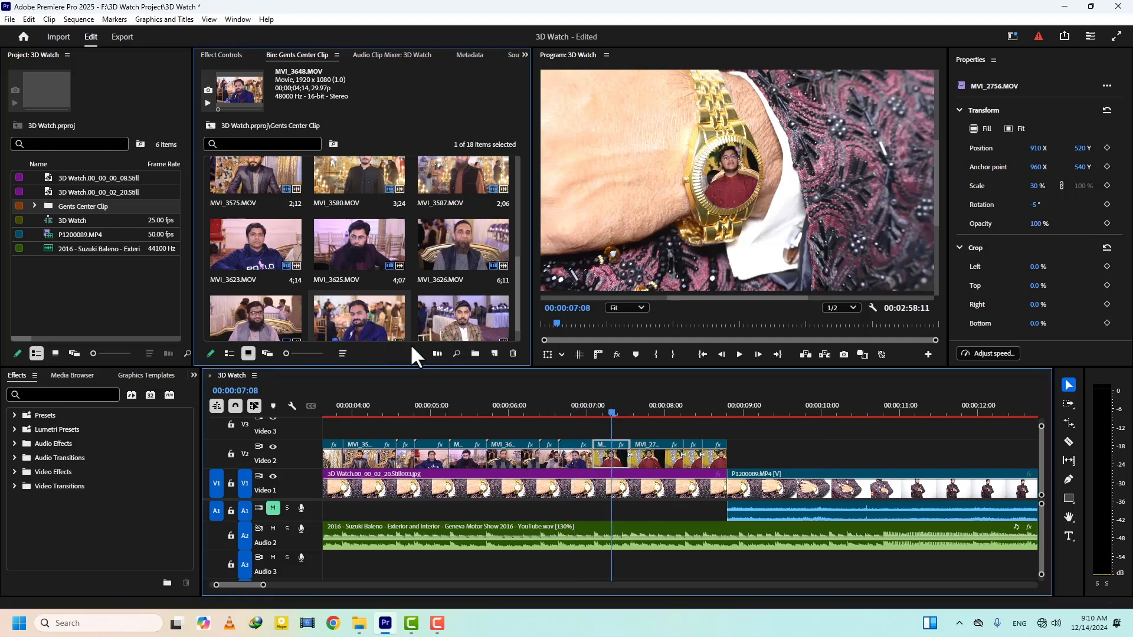
pyautogui.moveTo(440, 320); pyautogui.dragTo(656, 264)
# - Replace the thirteenth segment, at 00:00:08:08, with MVI_2580.MOV and the last one, at 00:00:08:17, with MVI_2805.MOV
pyautogui.moveTo(519, 267); pyautogui.dragTo(515, 285)
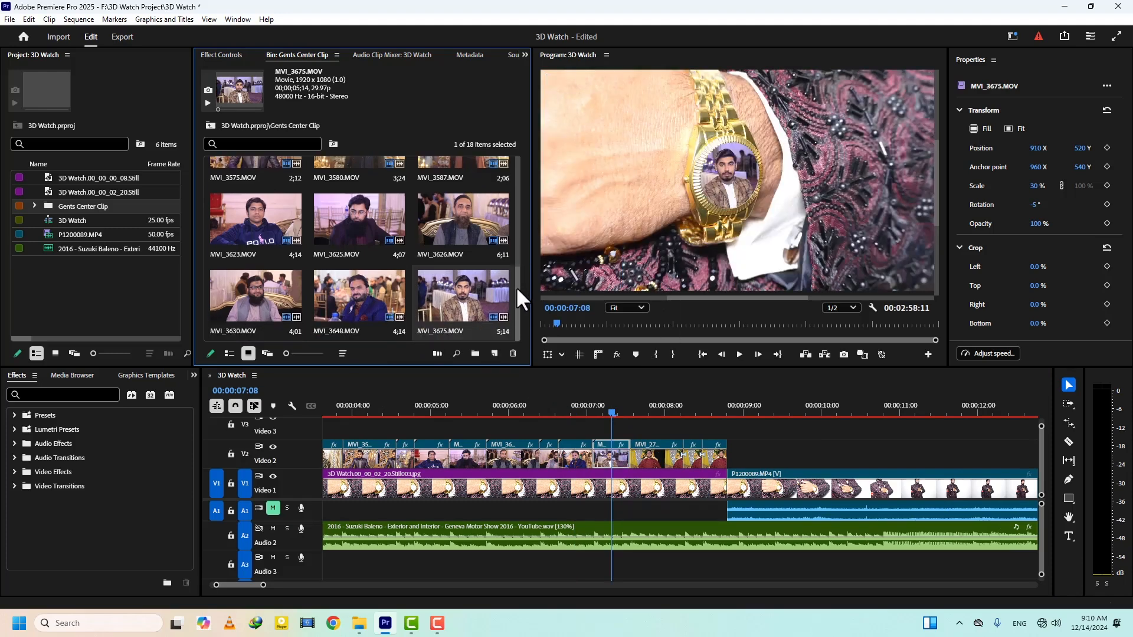
pyautogui.moveTo(621, 406); pyautogui.dragTo(690, 412)
pyautogui.click(691, 452)
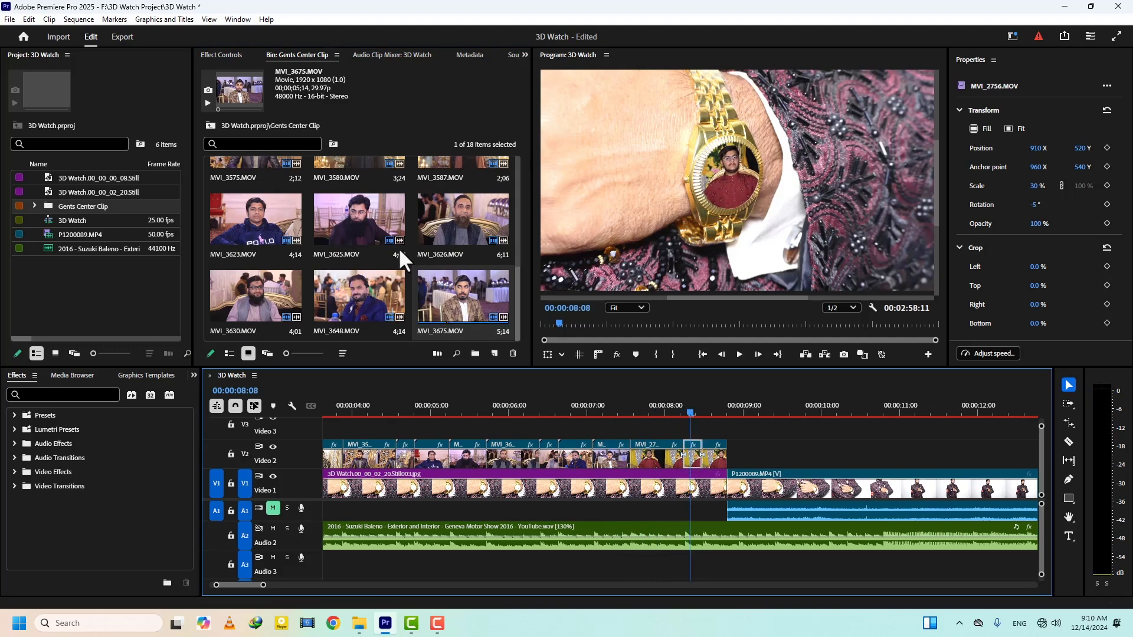
pyautogui.scroll(4, 379, 231)
pyautogui.moveTo(363, 195); pyautogui.dragTo(657, 264)
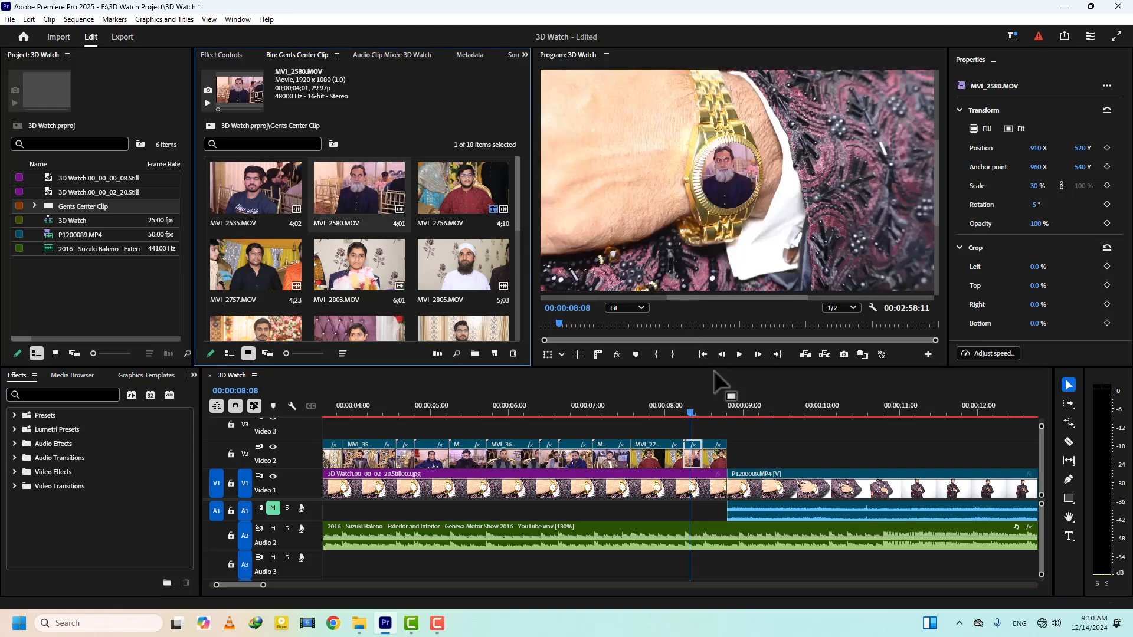
pyautogui.click(717, 415)
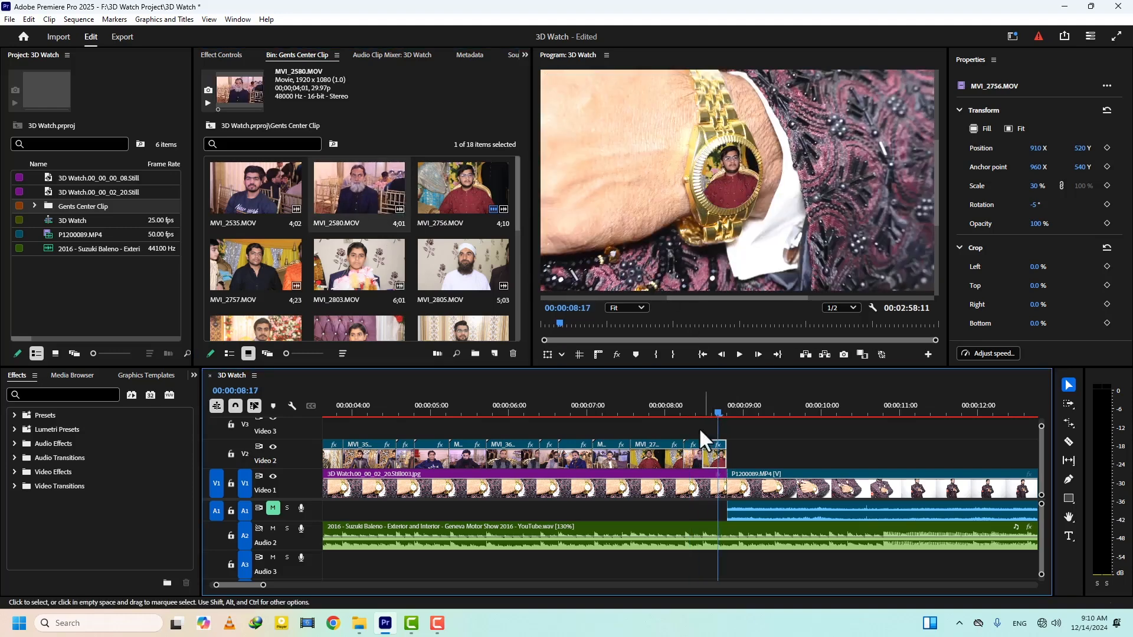
pyautogui.moveTo(443, 262); pyautogui.dragTo(652, 271)
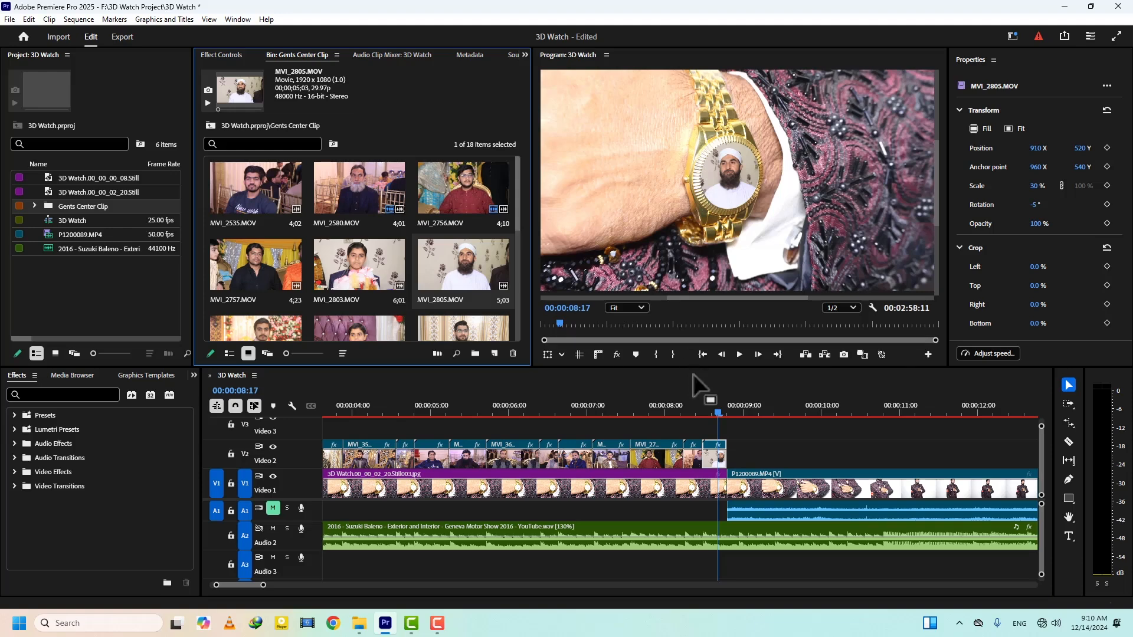
# - Add opacity keyframes to the last segment, MVI_2805.MOV, to fade it out from 00:00:08:16 to its end
pyautogui.click(711, 398)
pyautogui.press('Left')
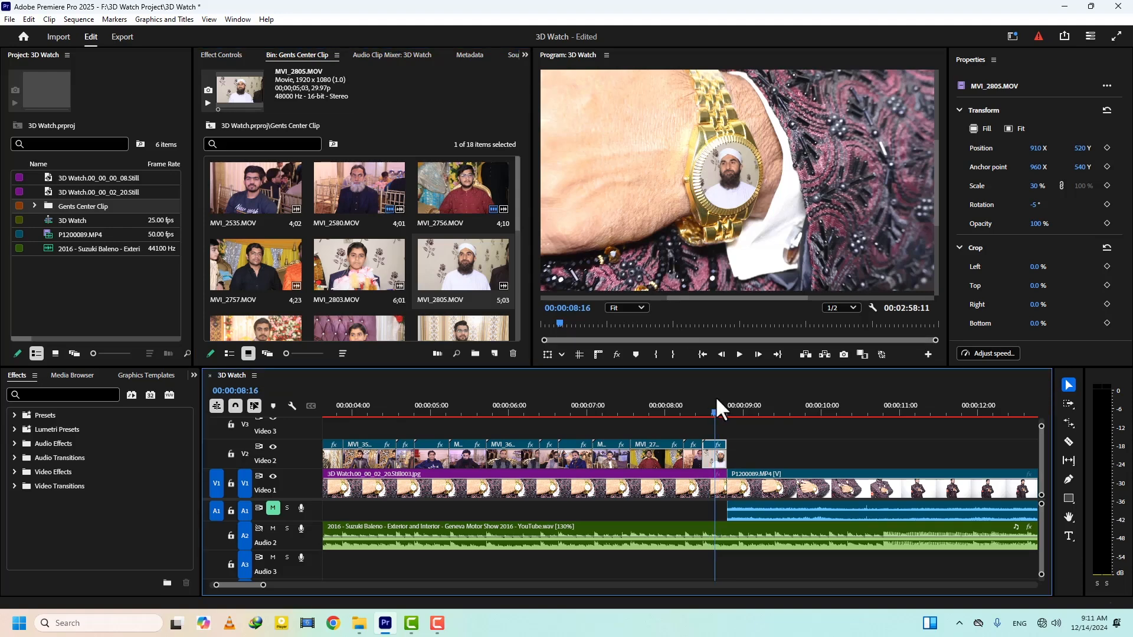
pyautogui.keyDown('ctrl'); pyautogui.click(718, 450); pyautogui.keyUp('ctrl')
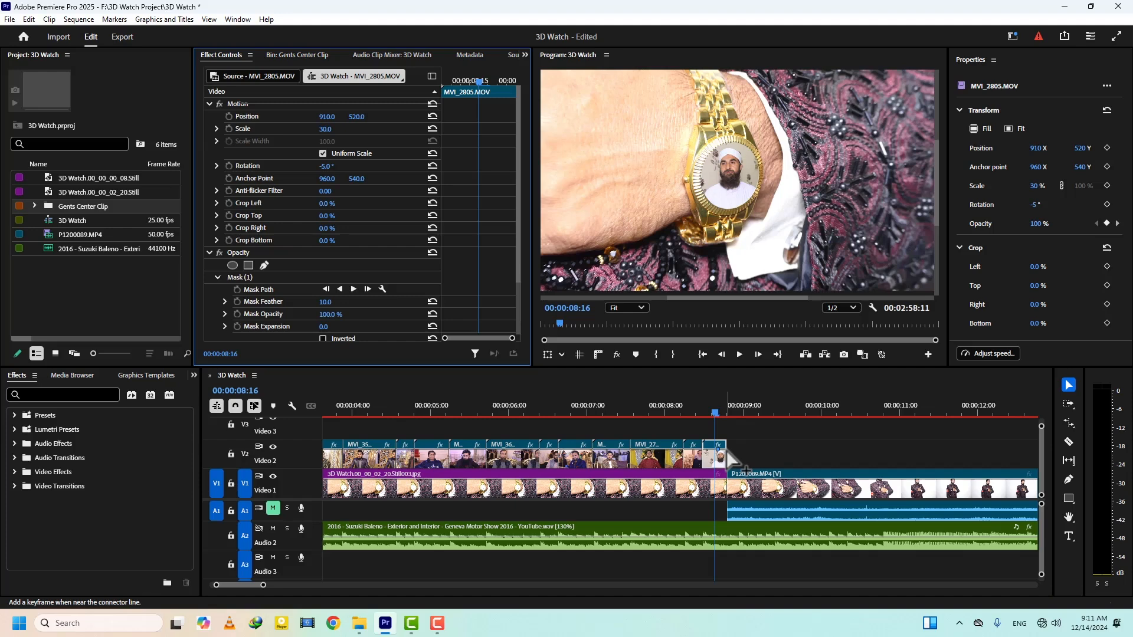
pyautogui.keyDown('ctrl'); pyautogui.click(725, 451); pyautogui.keyUp('ctrl')
pyautogui.moveTo(725, 451); pyautogui.dragTo(732, 453)
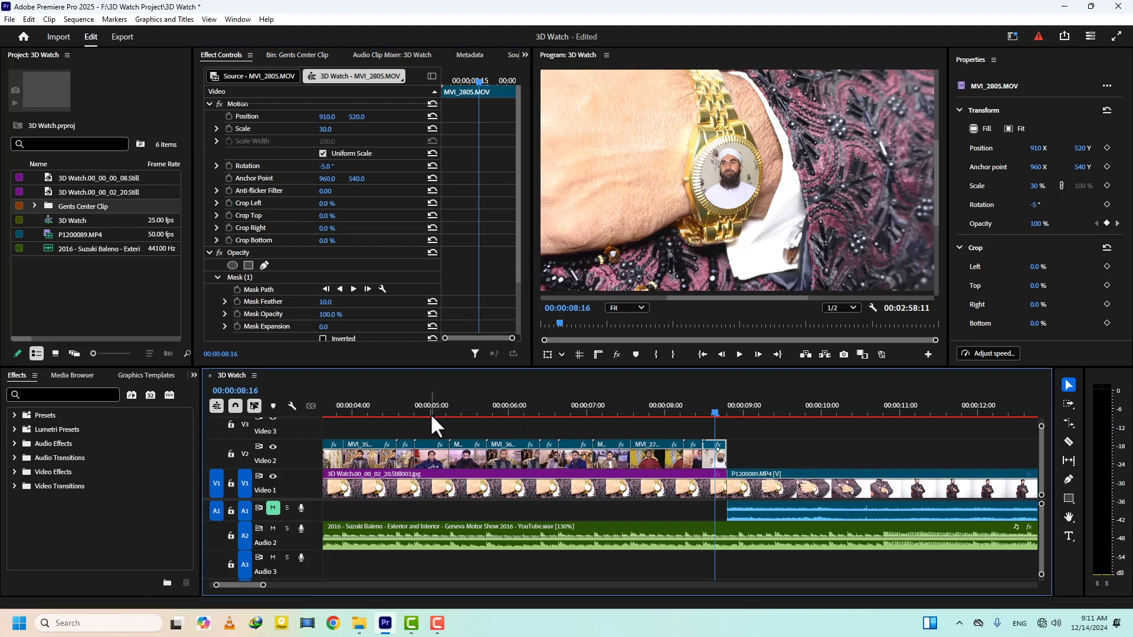
# - Add opacity keyframes to the first segment, MVI_3580.MOV, to fade it in from 0% to 100% at 00:00:02:22
pyautogui.scroll(6, 430, 412)
pyautogui.click(466, 413)
pyautogui.moveTo(466, 413); pyautogui.dragTo(476, 416)
pyautogui.click(477, 459)
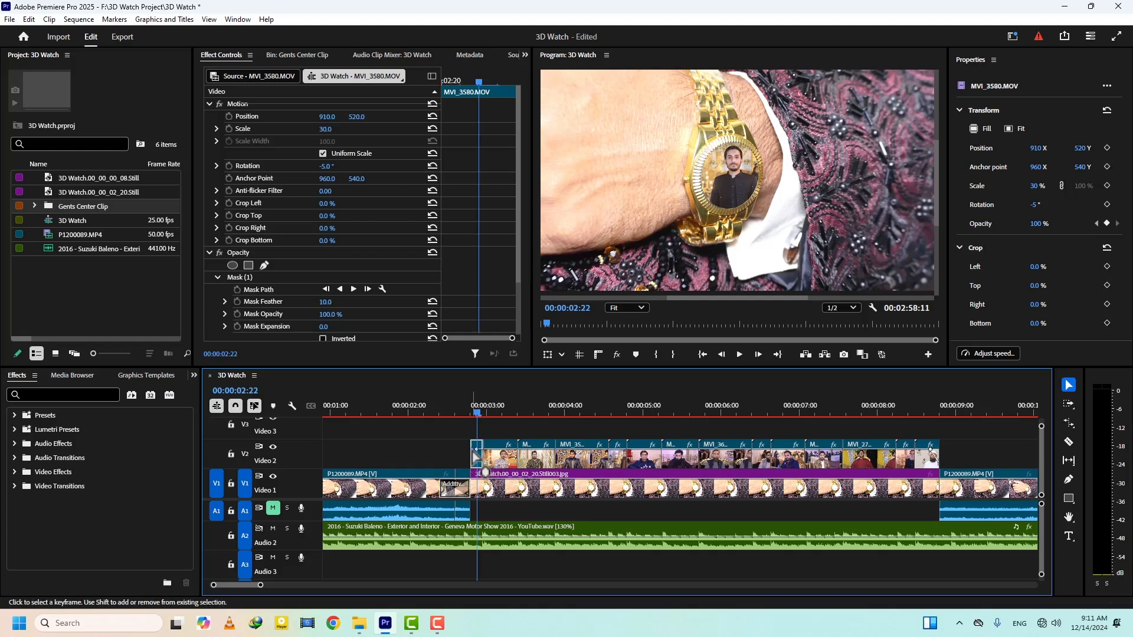
# - Save the project and play the sequence from 00:00:02:14 to review the watch effect
pyautogui.click(452, 412)
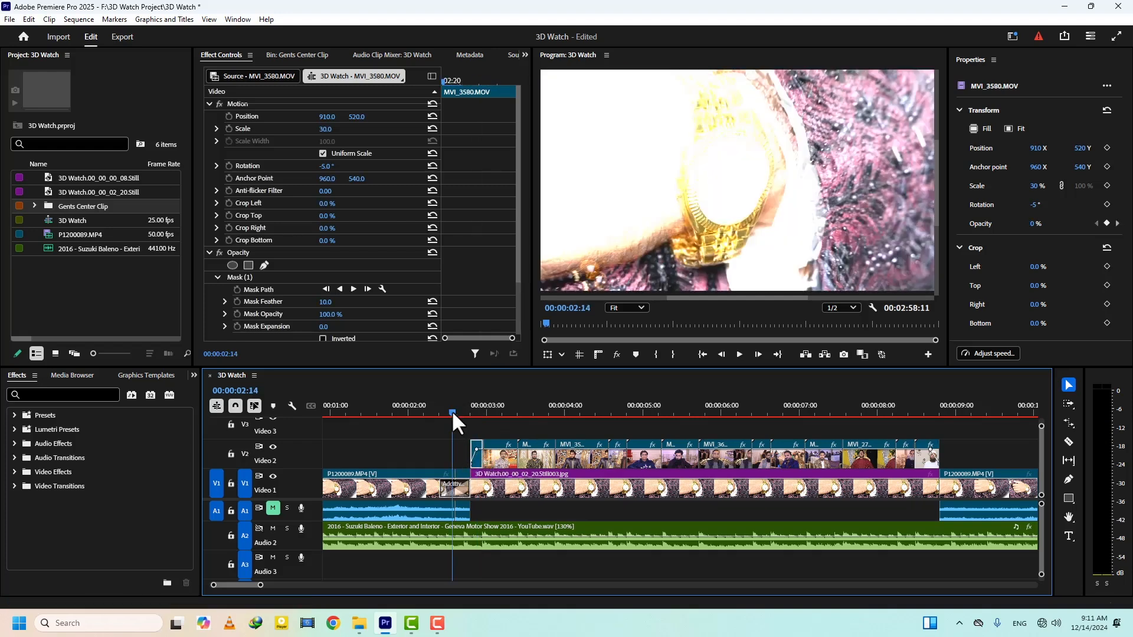
pyautogui.hotkey('ctrl', 's')
pyautogui.press('-')
pyautogui.press('space')
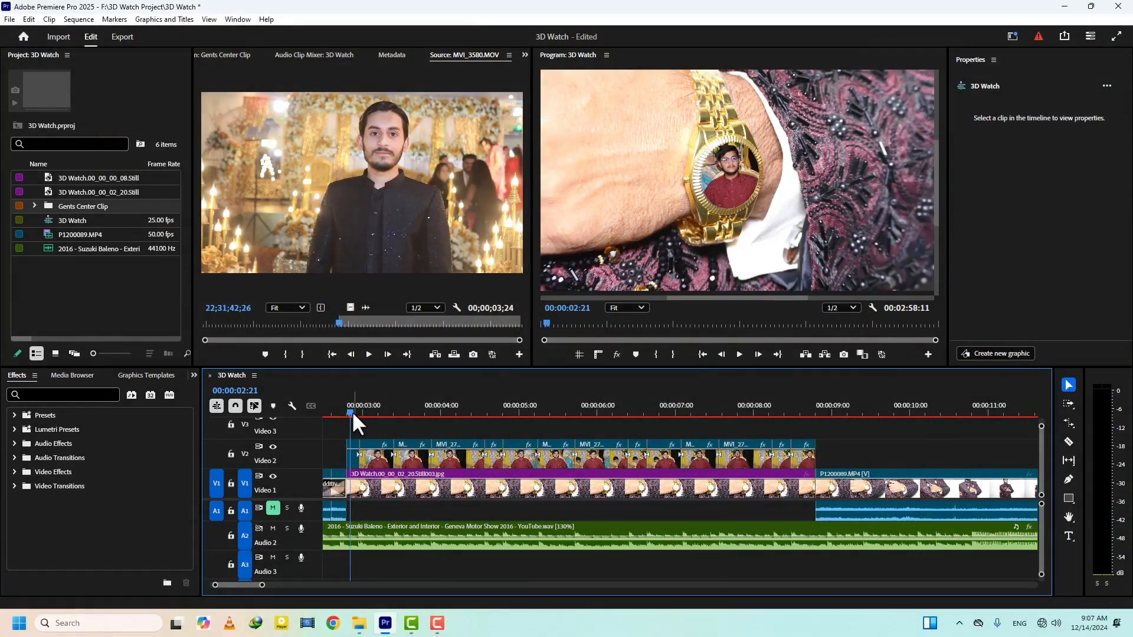
# - Select the first short MVI_2756.MOV segment above the watch still on Video 2
pyautogui.click(371, 451)
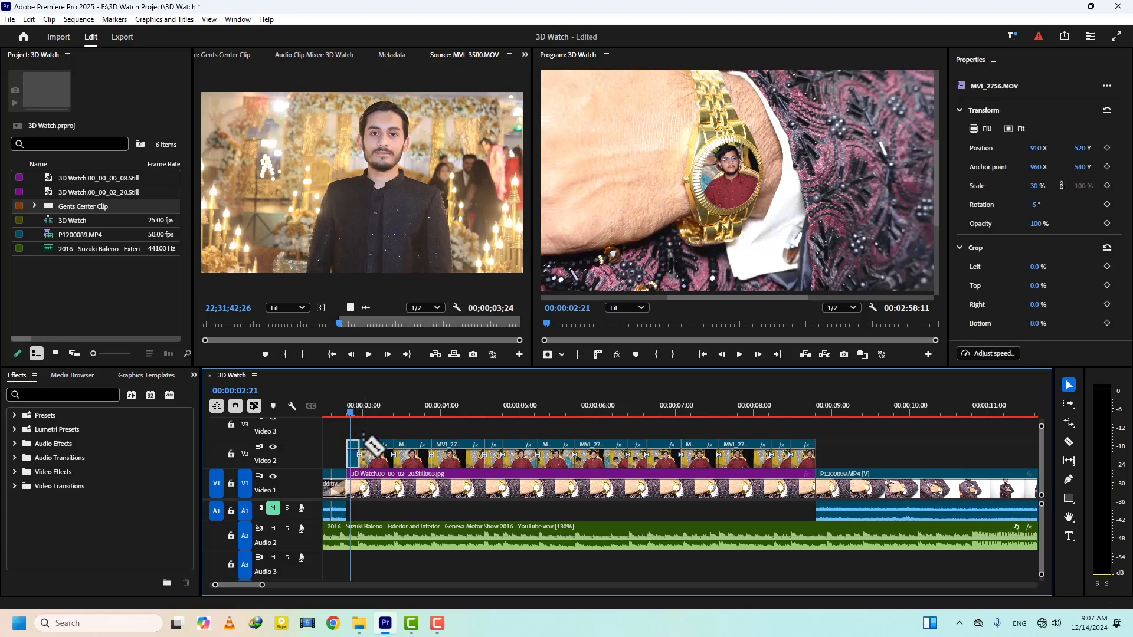